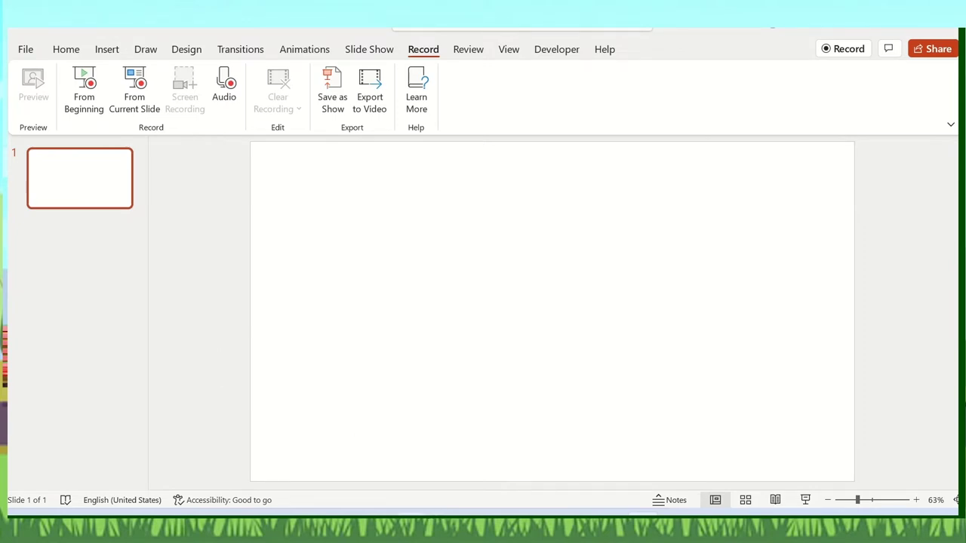
Place the Park Background 1 picture from File Explorer onto slide 1
{"action": "left_click", "coordinate": [500, 221]}
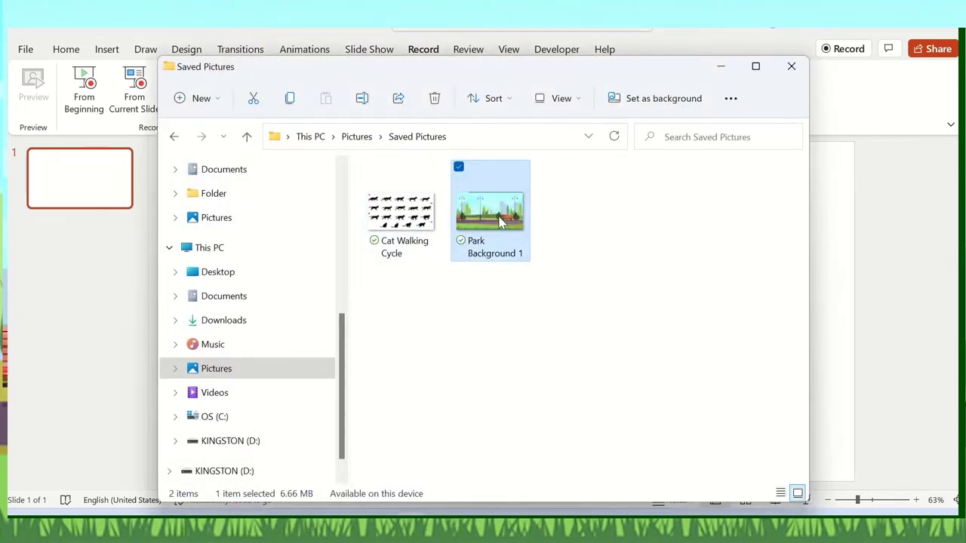
{"action": "mouse_move", "coordinate": [499, 221]}
{"action": "left_mouse_down"}
{"action": "mouse_move", "coordinate": [848, 310]}
{"action": "mouse_move", "coordinate": [828, 308]}
{"action": "left_mouse_up"}
{"action": "key", "text": "Escape"}
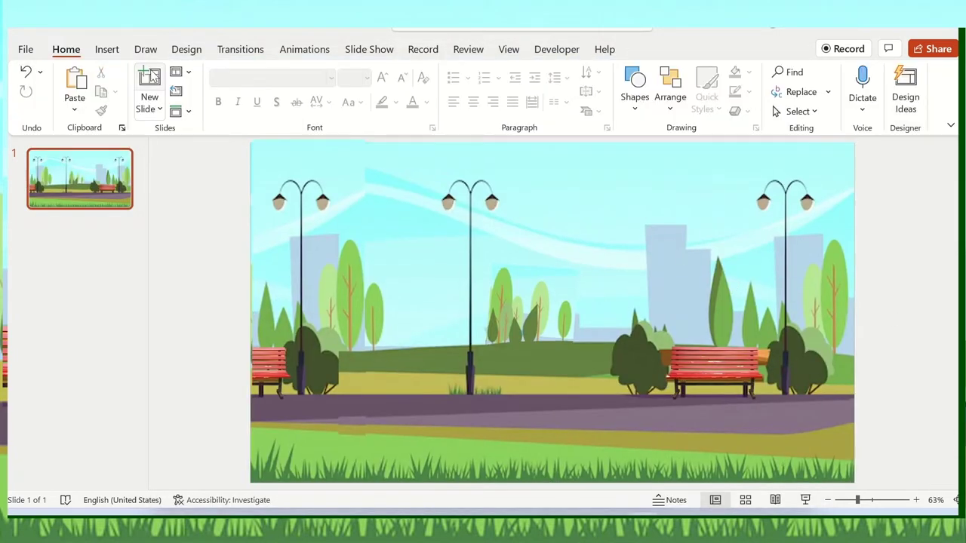
Add a second slide holding the Cat Walking Cycle picture, ready for background removal
{"action": "left_click", "coordinate": [149, 79]}
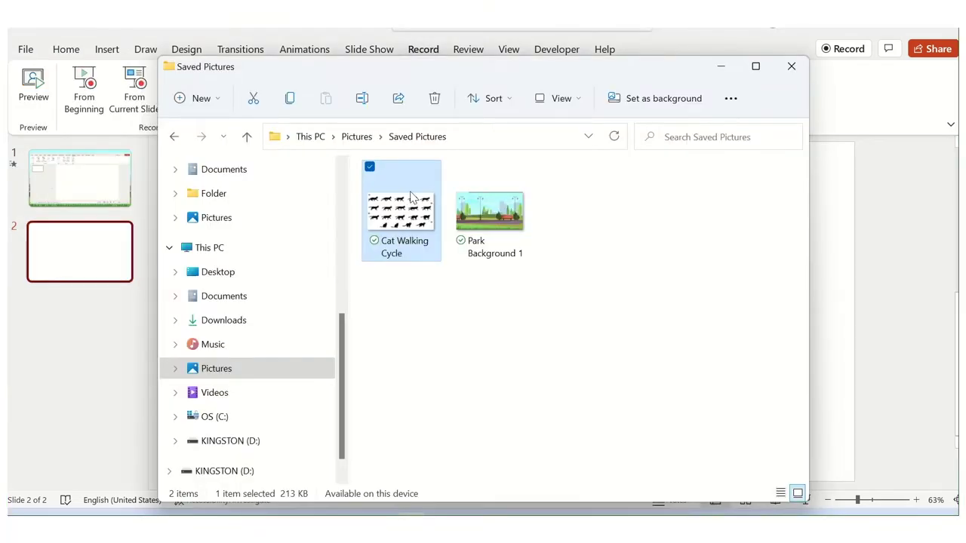
{"action": "left_click_drag", "start_coordinate": [401, 211], "coordinate": [842, 267]}
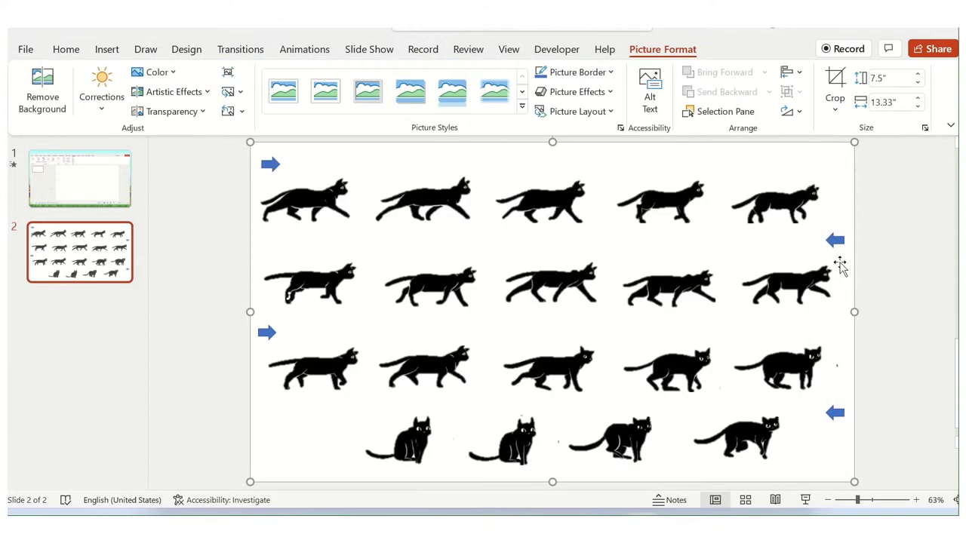
{"action": "left_click", "coordinate": [196, 346]}
{"action": "left_click", "coordinate": [648, 238]}
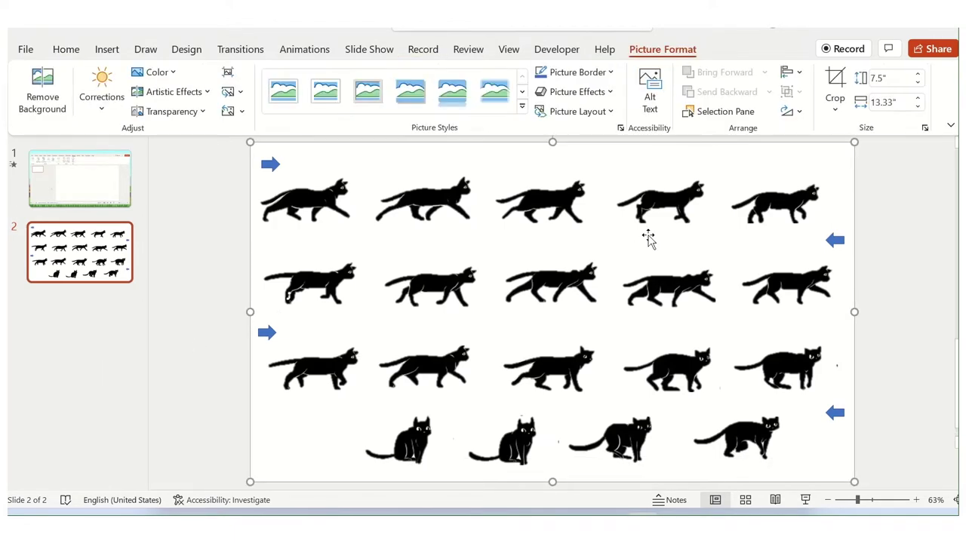
{"action": "left_click", "coordinate": [47, 89]}
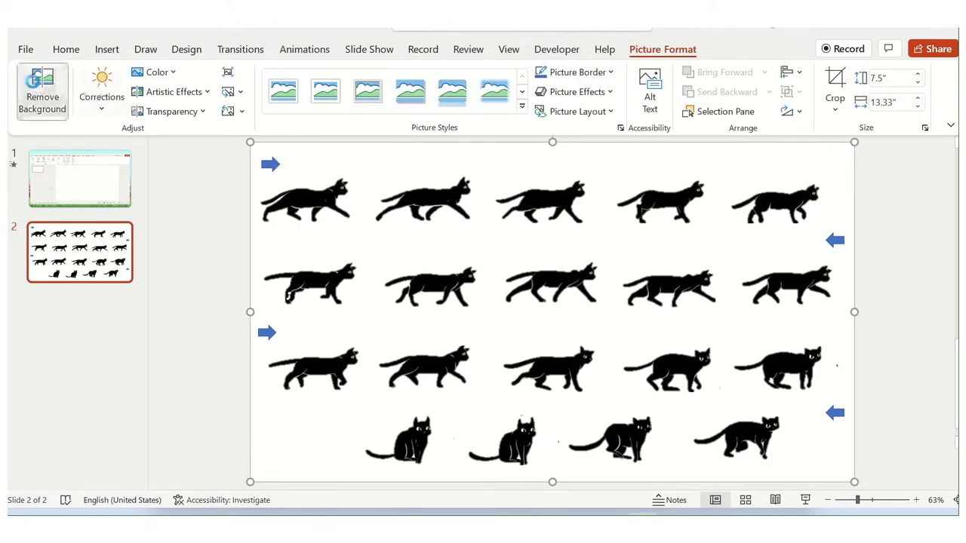
Mark all five cats in each of the top two rows as areas to keep
{"action": "left_click", "coordinate": [42, 89]}
{"action": "left_click_drag", "start_coordinate": [318, 191], "coordinate": [311, 193]}
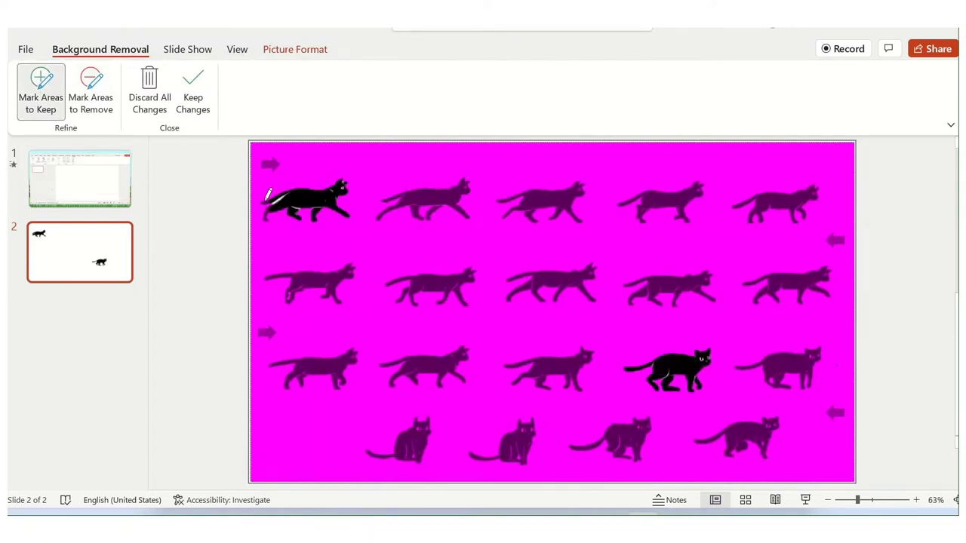
{"action": "left_click_drag", "start_coordinate": [394, 200], "coordinate": [411, 198]}
{"action": "left_click_drag", "start_coordinate": [568, 189], "coordinate": [571, 188]}
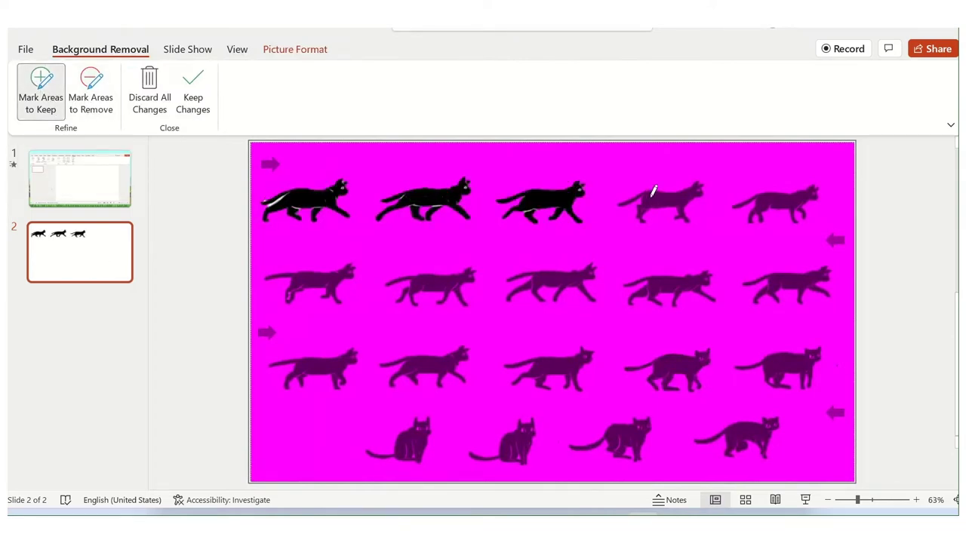
{"action": "left_click_drag", "start_coordinate": [647, 197], "coordinate": [690, 192]}
{"action": "left_click_drag", "start_coordinate": [788, 195], "coordinate": [809, 190]}
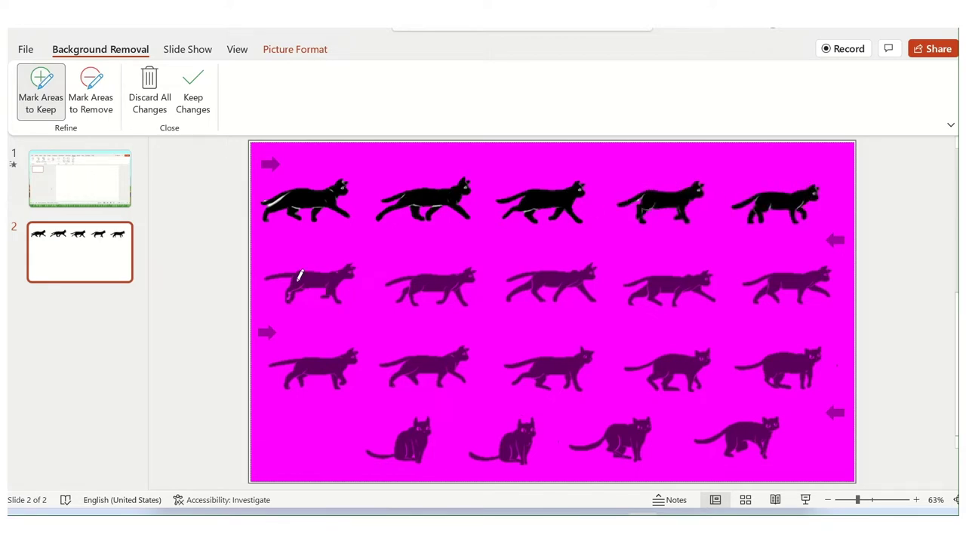
{"action": "left_click_drag", "start_coordinate": [300, 277], "coordinate": [329, 274]}
{"action": "left_click_drag", "start_coordinate": [427, 270], "coordinate": [462, 272]}
{"action": "left_click_drag", "start_coordinate": [519, 279], "coordinate": [572, 277]}
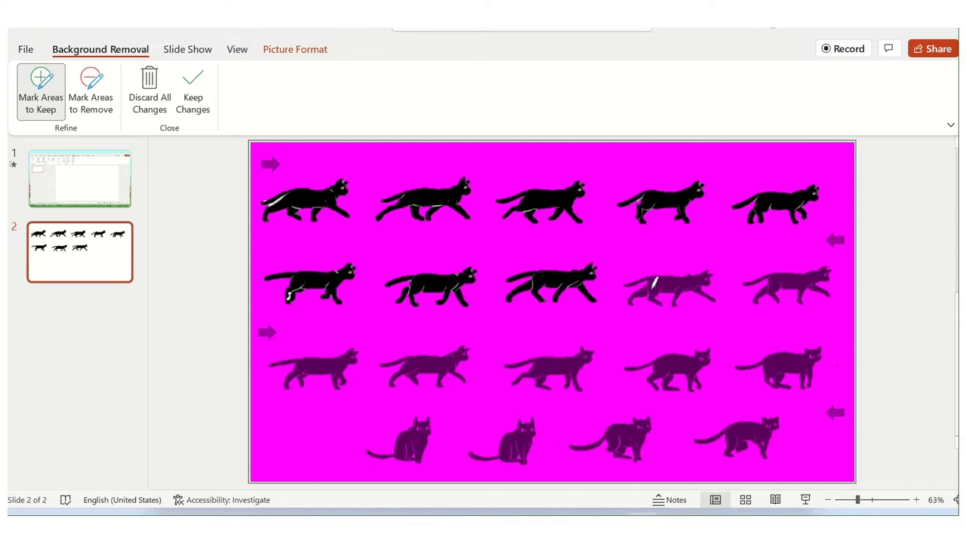
{"action": "left_click_drag", "start_coordinate": [700, 280], "coordinate": [704, 277]}
{"action": "left_click_drag", "start_coordinate": [814, 279], "coordinate": [817, 277]}
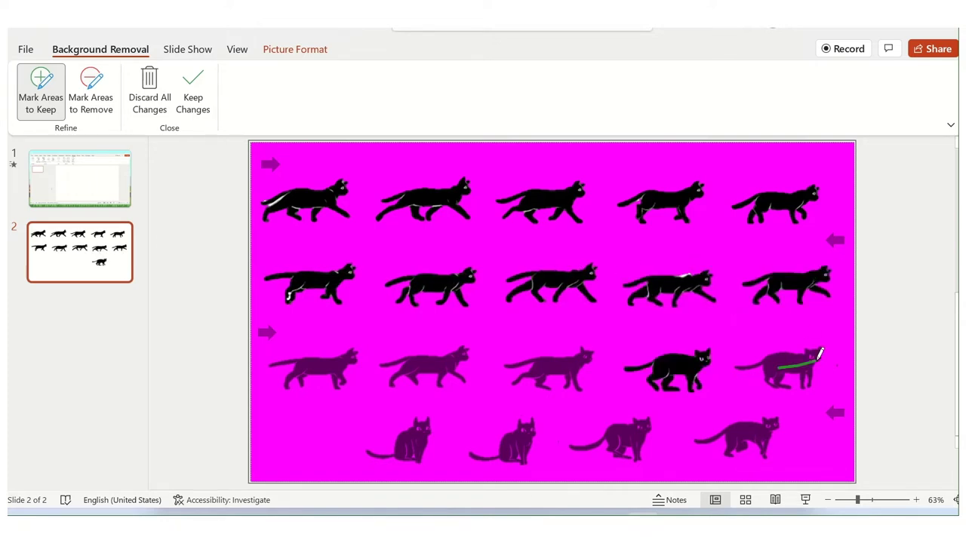
Mark the third-row and bottom-row cats to keep, then apply the background removal
{"action": "left_click_drag", "start_coordinate": [785, 362], "coordinate": [821, 354]}
{"action": "left_click_drag", "start_coordinate": [651, 368], "coordinate": [687, 355]}
{"action": "left_click_drag", "start_coordinate": [541, 368], "coordinate": [566, 361]}
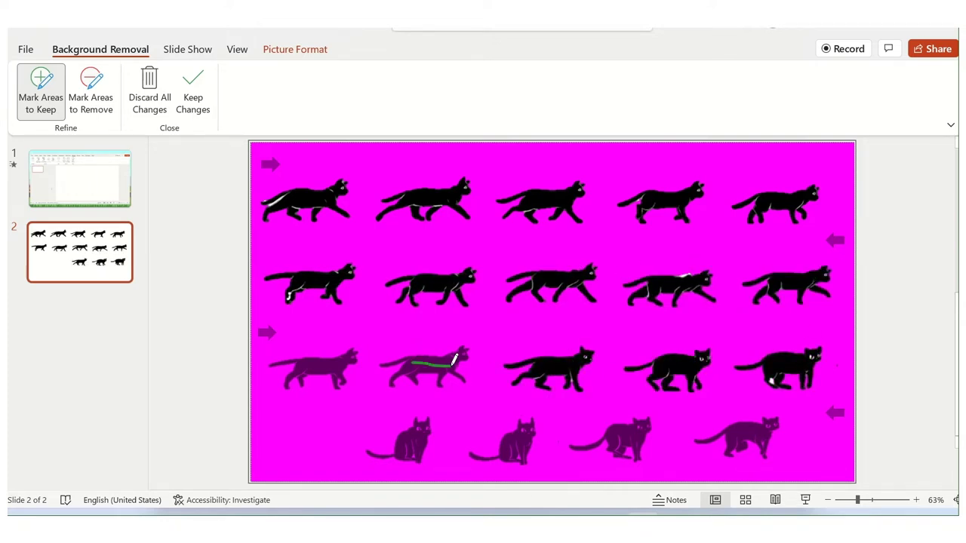
{"action": "left_click_drag", "start_coordinate": [454, 360], "coordinate": [455, 360]}
{"action": "left_click_drag", "start_coordinate": [302, 361], "coordinate": [338, 360]}
{"action": "left_click_drag", "start_coordinate": [409, 445], "coordinate": [411, 439]}
{"action": "left_click_drag", "start_coordinate": [528, 430], "coordinate": [520, 446]}
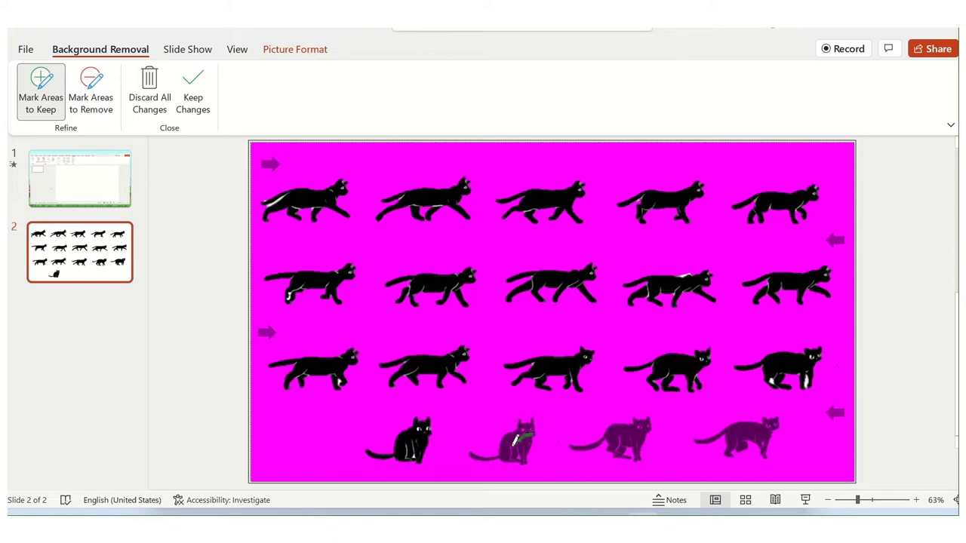
{"action": "left_click_drag", "start_coordinate": [642, 422], "coordinate": [620, 437]}
{"action": "left_click_drag", "start_coordinate": [764, 420], "coordinate": [771, 428]}
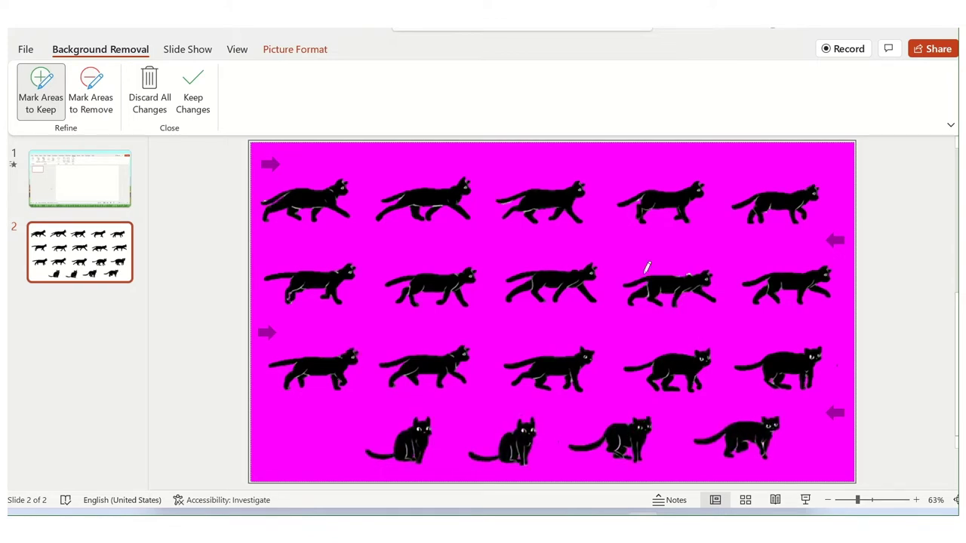
{"action": "left_click", "coordinate": [190, 311]}
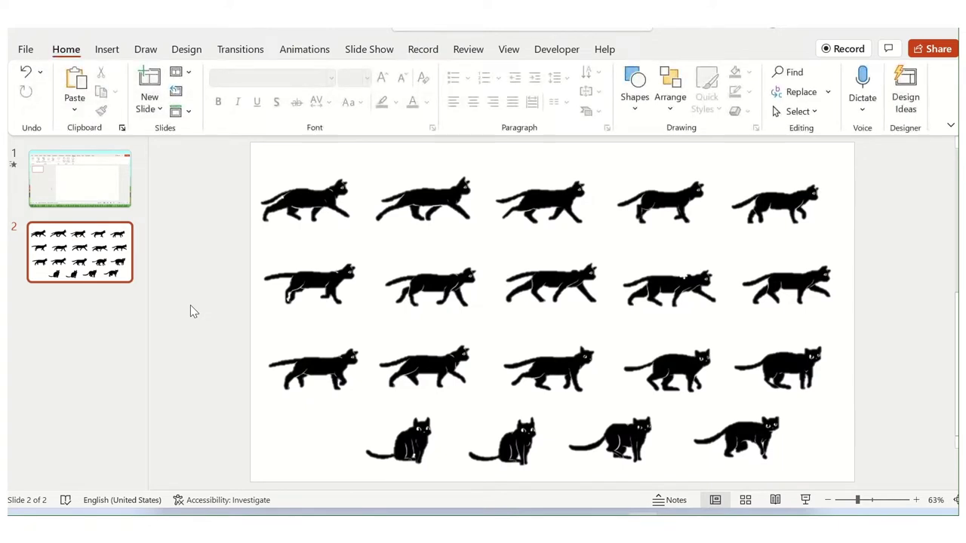
Crop the cat sheet to frame only the top-left walking cat, about 1.3" by 2.41"
{"action": "left_click", "coordinate": [453, 254]}
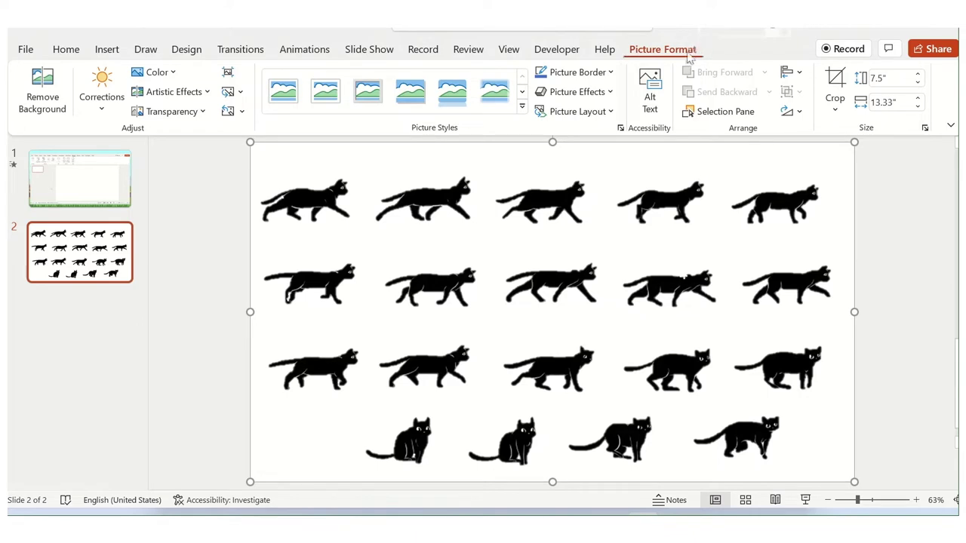
{"action": "left_click", "coordinate": [835, 83]}
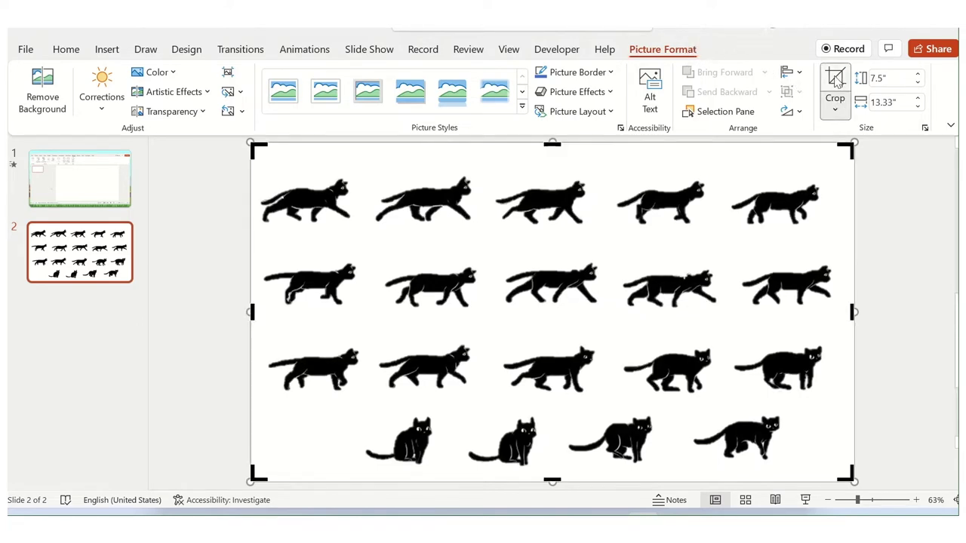
{"action": "mouse_move", "coordinate": [853, 312]}
{"action": "left_mouse_down"}
{"action": "mouse_move", "coordinate": [388, 357]}
{"action": "mouse_move", "coordinate": [355, 351]}
{"action": "left_mouse_up"}
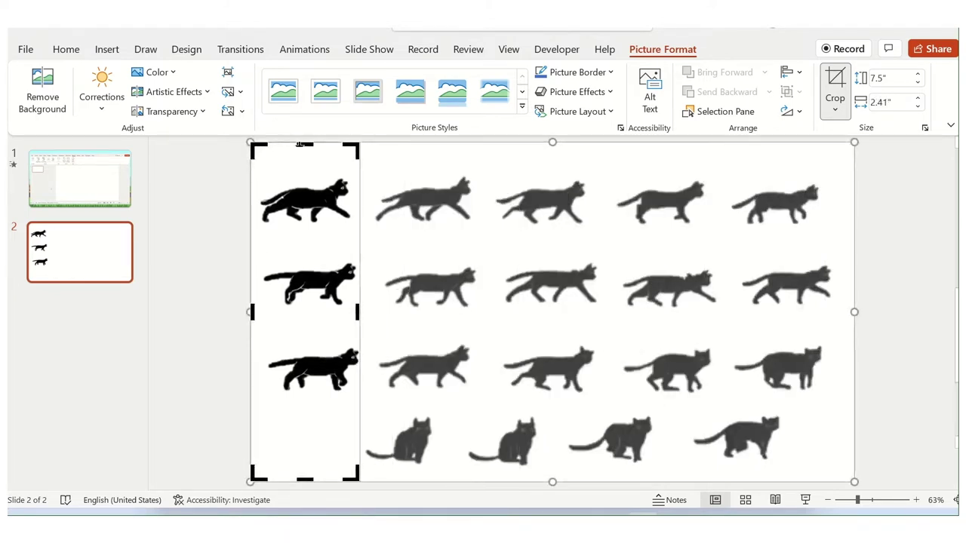
{"action": "left_click_drag", "start_coordinate": [300, 145], "coordinate": [303, 157]}
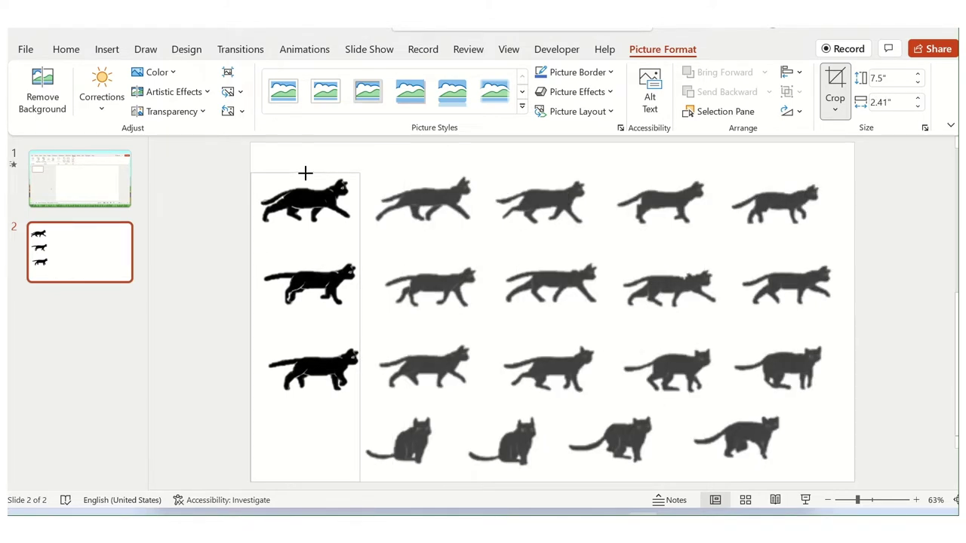
{"action": "left_click_drag", "start_coordinate": [305, 172], "coordinate": [305, 173]}
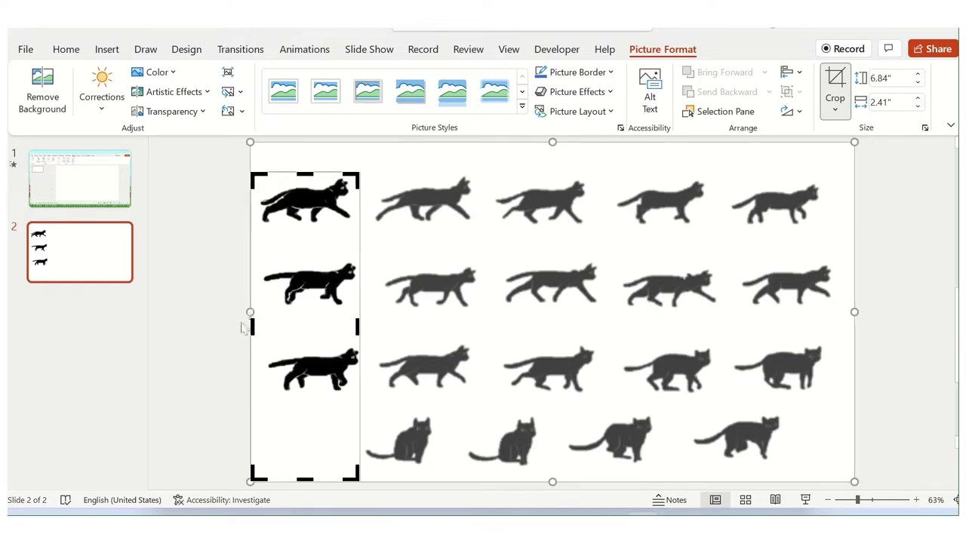
{"action": "left_click_drag", "start_coordinate": [249, 327], "coordinate": [256, 328]}
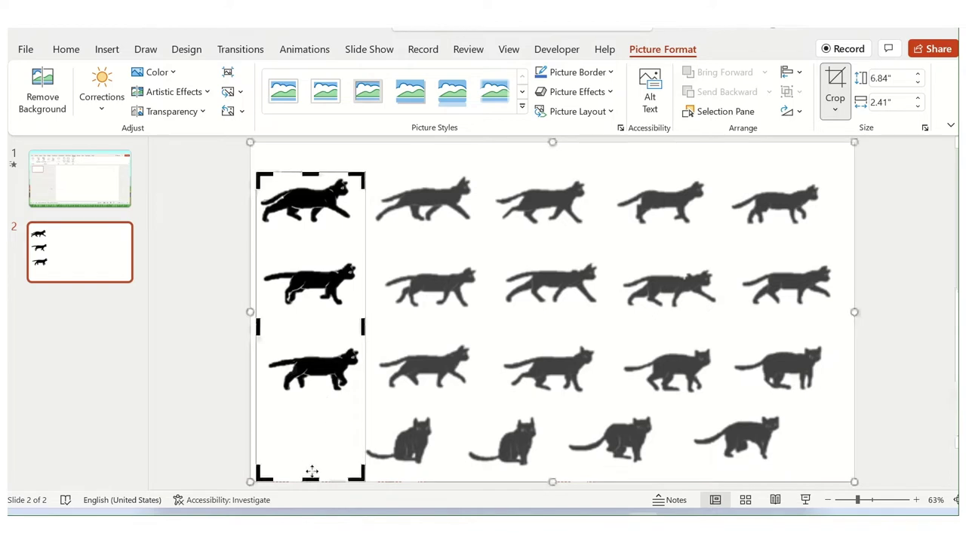
{"action": "left_click_drag", "start_coordinate": [310, 480], "coordinate": [317, 242]}
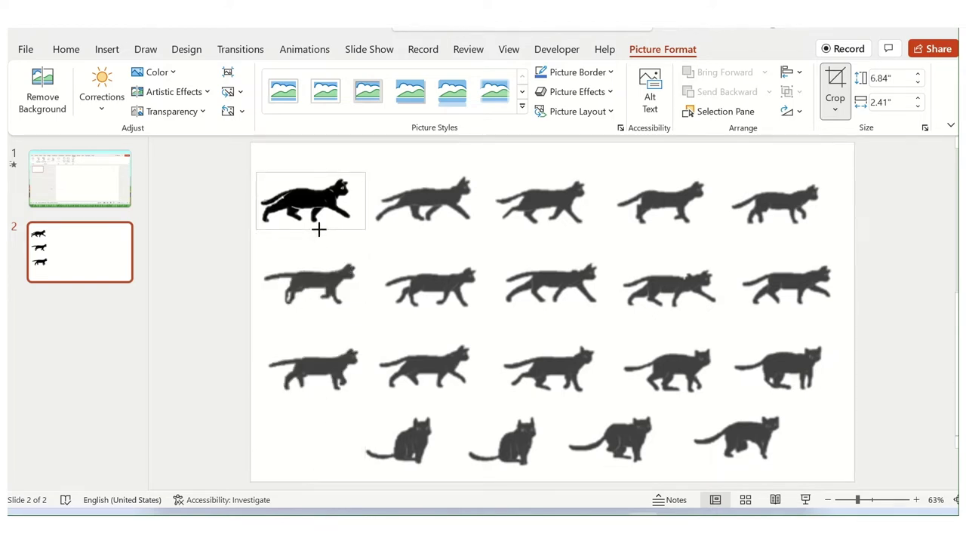
{"action": "left_click_drag", "start_coordinate": [318, 229], "coordinate": [318, 231]}
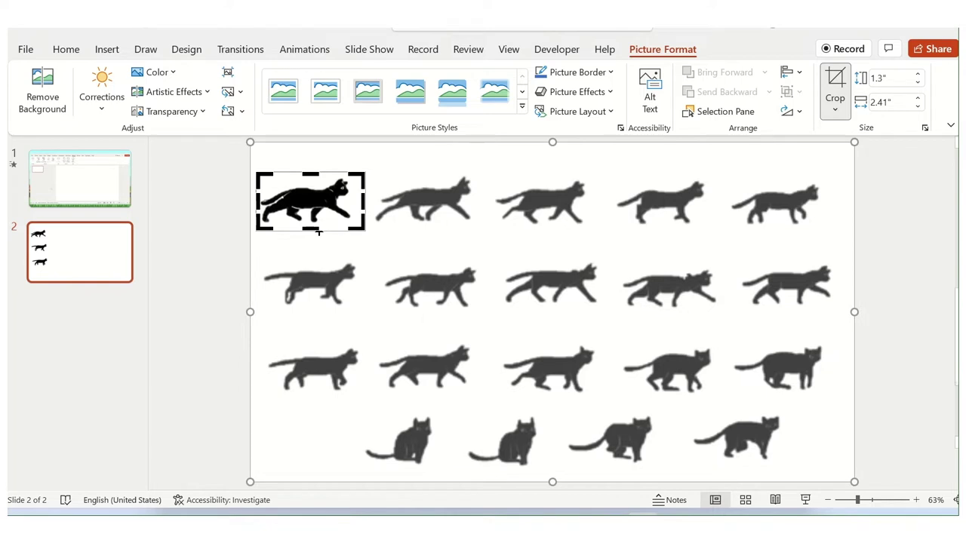
{"action": "left_click", "coordinate": [899, 298]}
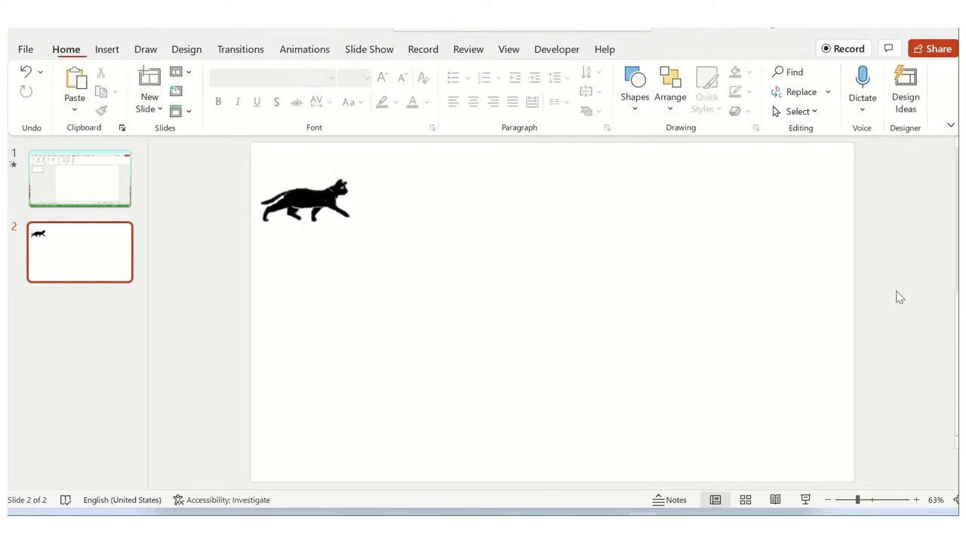
Copy the cat twice to the right, re-cropping the copies to the second and third walking poses
{"action": "left_click", "coordinate": [312, 198]}
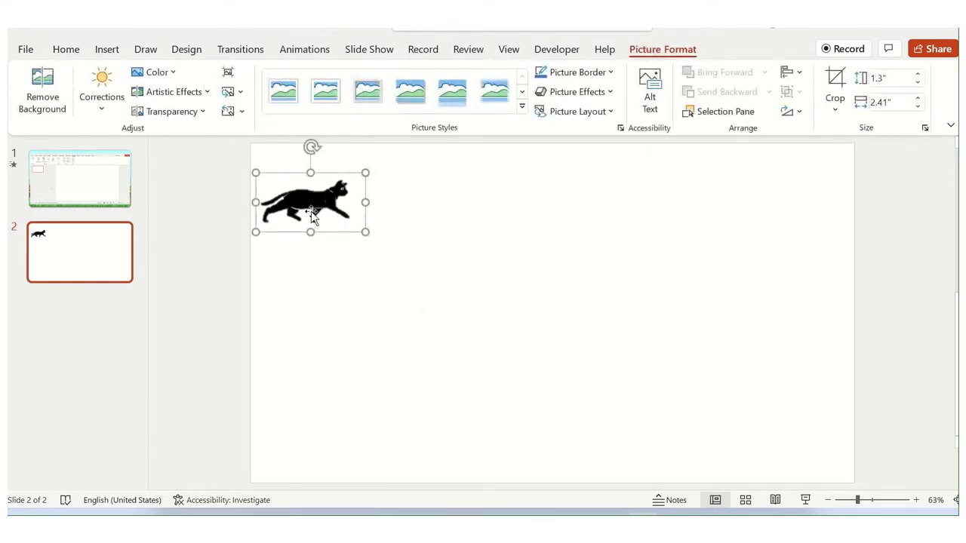
{"action": "left_click_drag", "start_coordinate": [311, 212], "coordinate": [409, 216]}
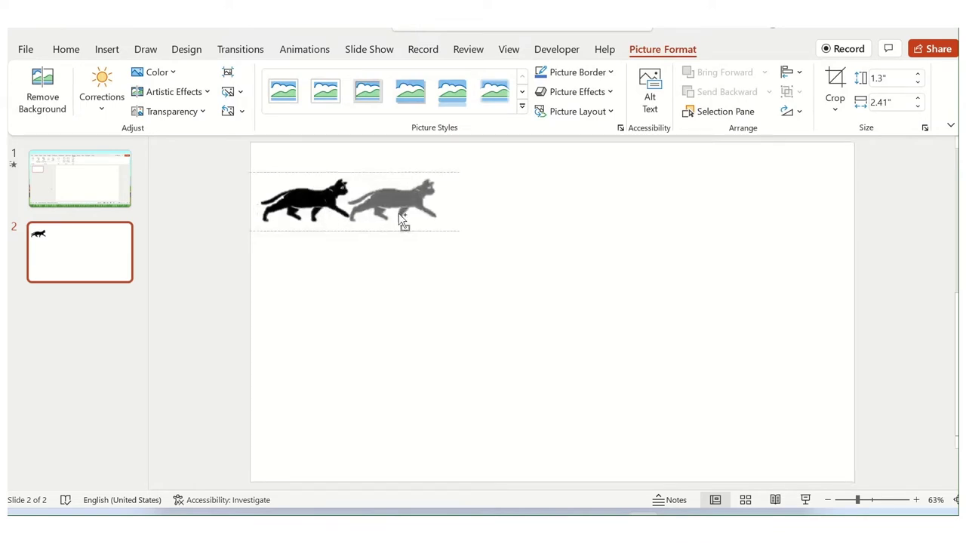
{"action": "left_click_drag", "start_coordinate": [409, 217], "coordinate": [412, 218]}
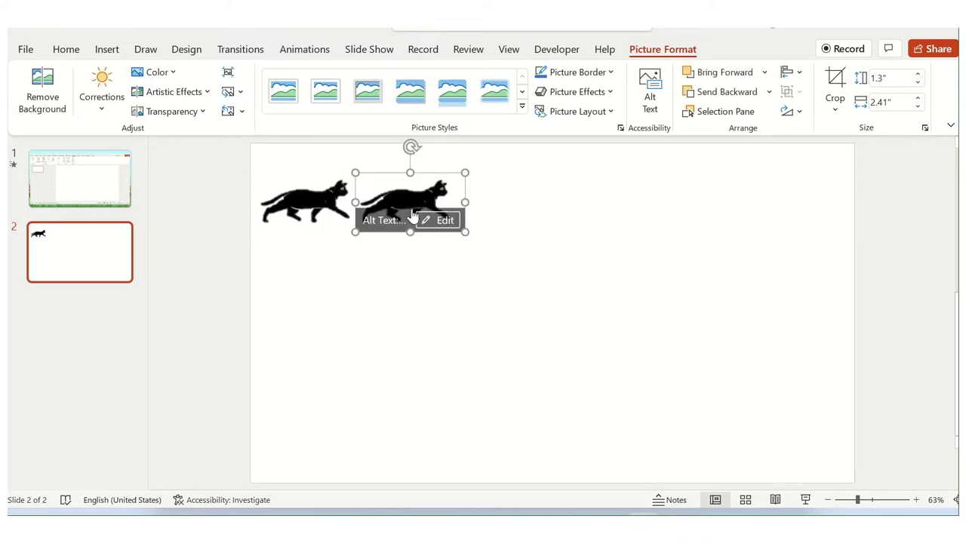
{"action": "left_click", "coordinate": [837, 83]}
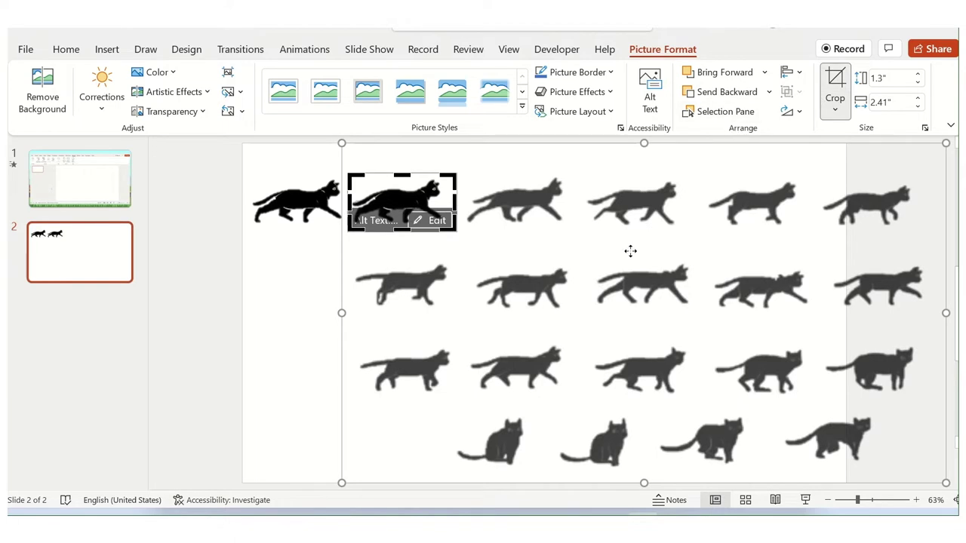
{"action": "left_click_drag", "start_coordinate": [630, 259], "coordinate": [533, 263]}
{"action": "left_click", "coordinate": [913, 276]}
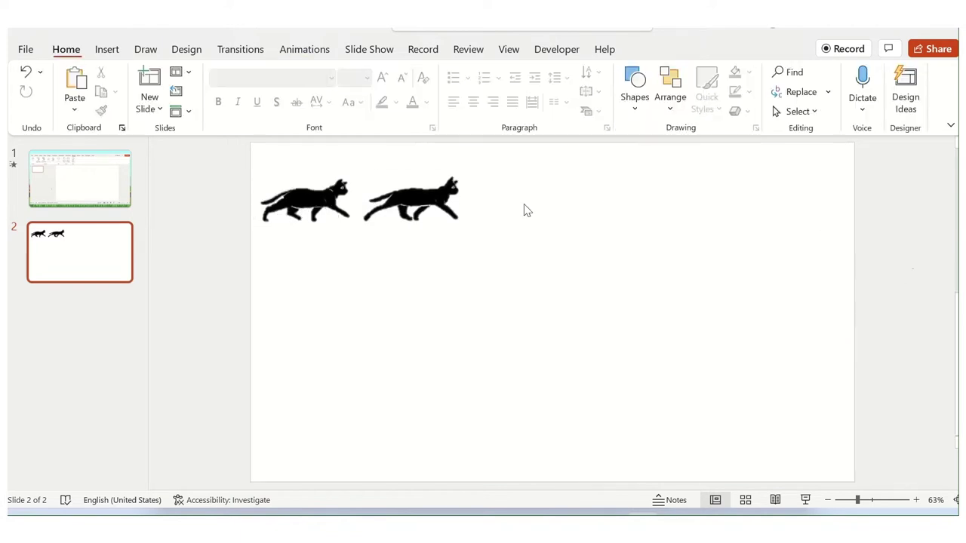
{"action": "left_click", "coordinate": [448, 214]}
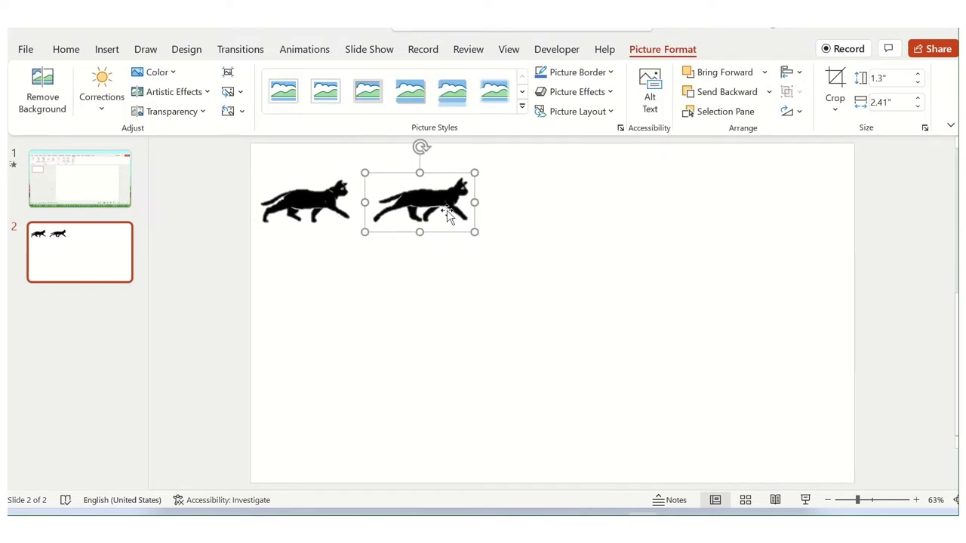
{"action": "left_click_drag", "start_coordinate": [450, 217], "coordinate": [552, 212]}
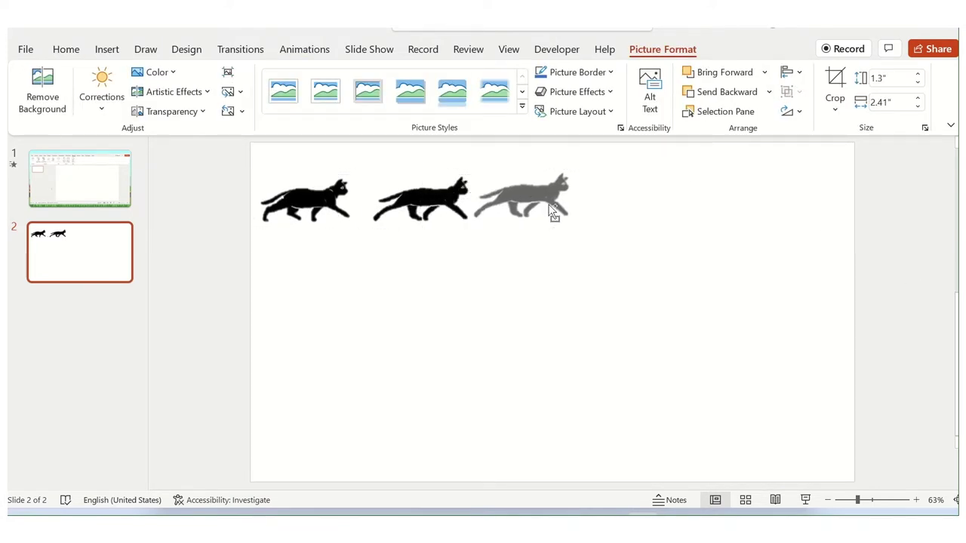
{"action": "left_click_drag", "start_coordinate": [552, 211], "coordinate": [554, 211]}
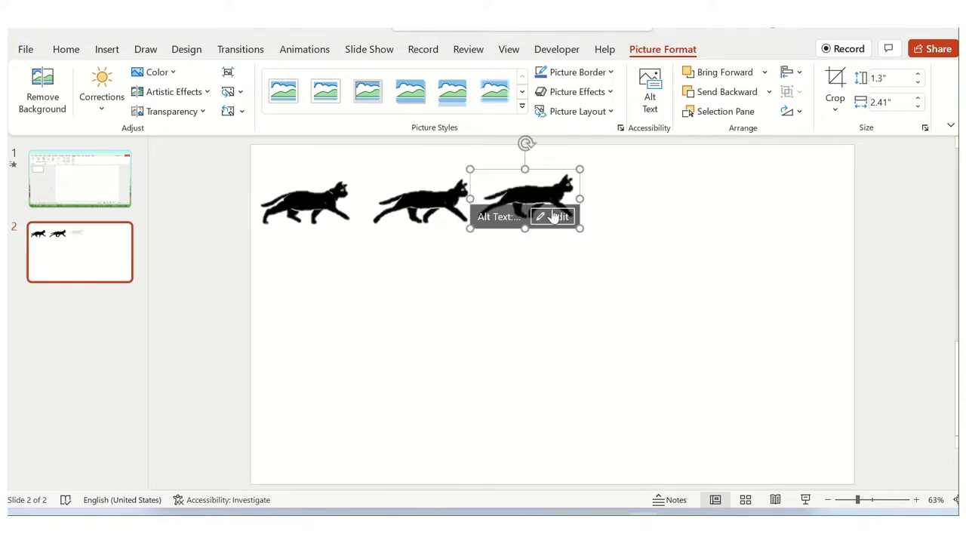
{"action": "left_click", "coordinate": [835, 83]}
{"action": "left_click_drag", "start_coordinate": [730, 232], "coordinate": [621, 229]}
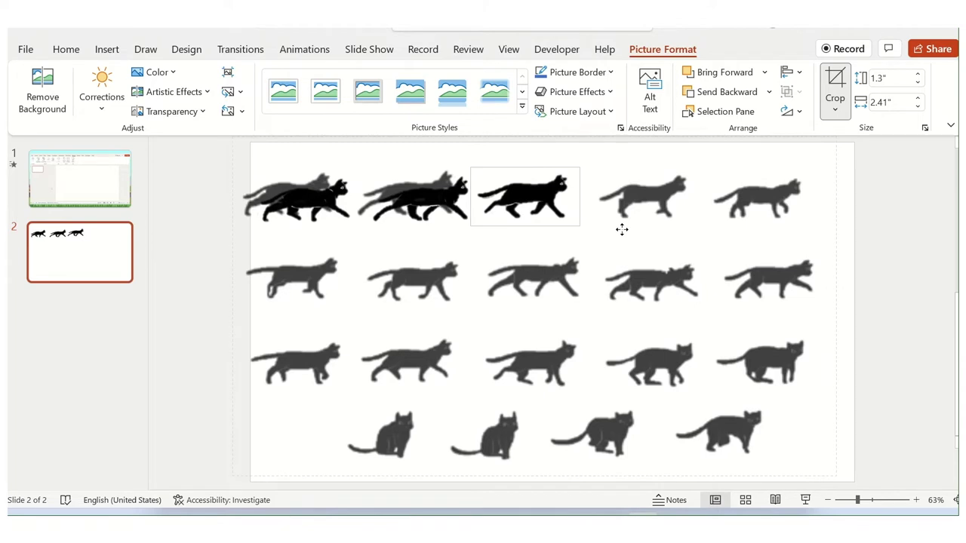
{"action": "left_click_drag", "start_coordinate": [621, 229], "coordinate": [615, 226]}
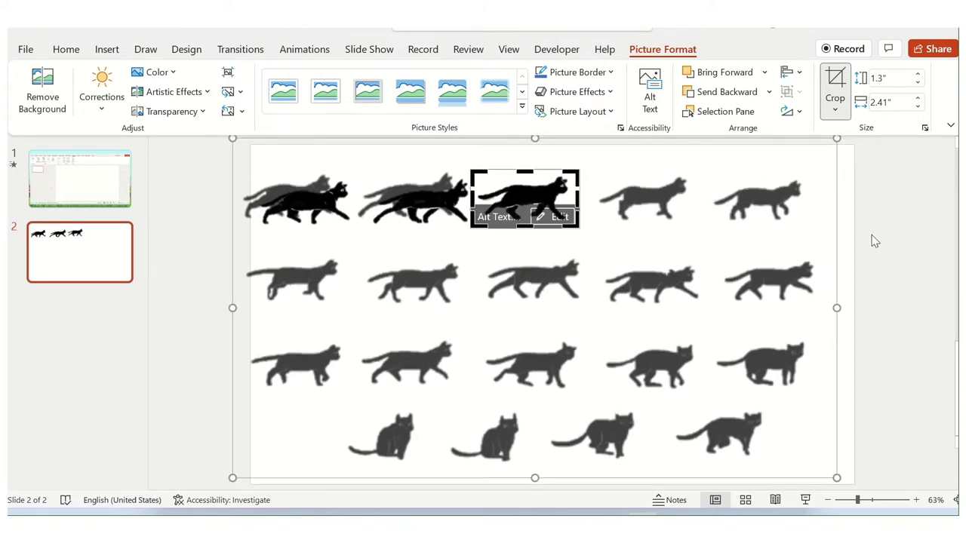
{"action": "left_click", "coordinate": [871, 243]}
Add the fourth and fifth top-row cats, each cropped to the next pose
{"action": "left_click", "coordinate": [554, 210]}
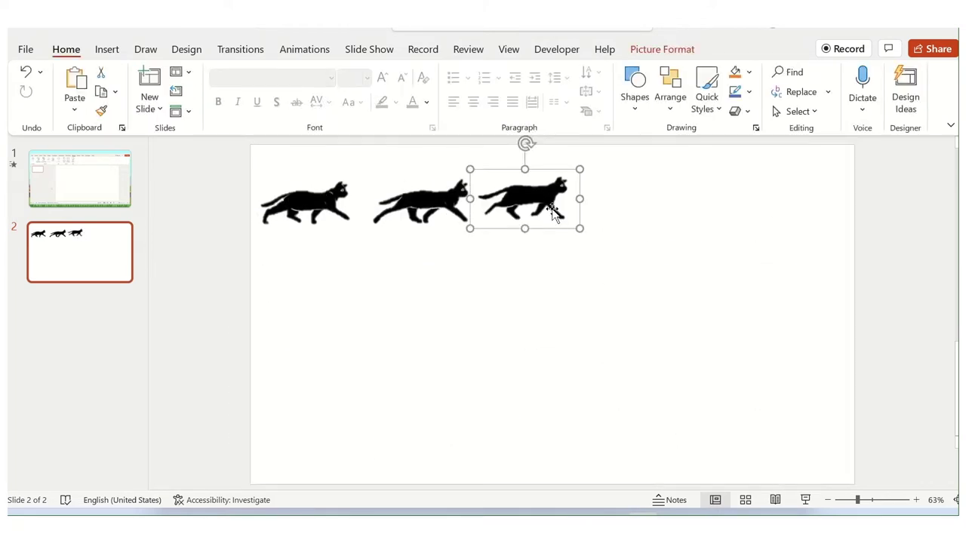
{"action": "left_click_drag", "start_coordinate": [553, 211], "coordinate": [659, 210]}
{"action": "left_click", "coordinate": [663, 49]}
{"action": "left_click", "coordinate": [835, 83]}
{"action": "left_click_drag", "start_coordinate": [788, 261], "coordinate": [662, 263]}
{"action": "left_click", "coordinate": [694, 249]}
{"action": "mouse_move", "coordinate": [658, 205]}
{"action": "left_mouse_down"}
{"action": "mouse_move", "coordinate": [709, 233]}
{"action": "mouse_move", "coordinate": [731, 203]}
{"action": "left_mouse_up"}
{"action": "left_click", "coordinate": [663, 49]}
{"action": "left_click", "coordinate": [835, 83]}
{"action": "left_click_drag", "start_coordinate": [841, 242], "coordinate": [723, 259]}
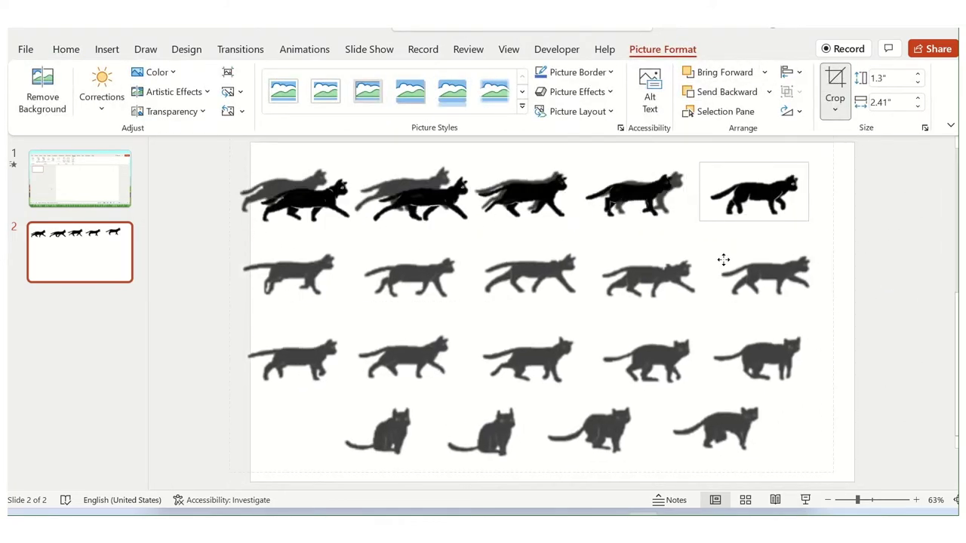
{"action": "key", "text": "Escape"}
Start a second row below the fifth cat, adding three leftward copies with successive poses
{"action": "left_click_drag", "start_coordinate": [764, 202], "coordinate": [761, 260]}
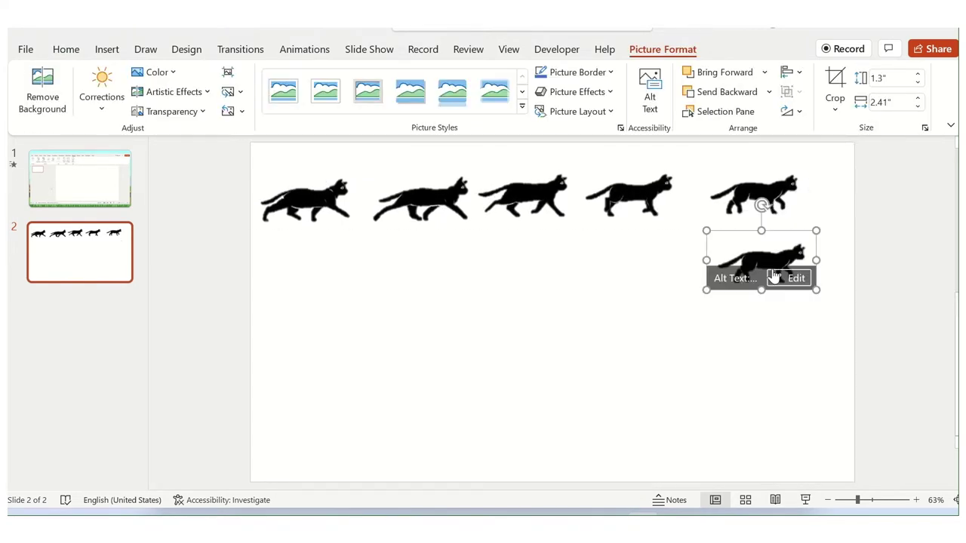
{"action": "left_click", "coordinate": [835, 83]}
{"action": "left_click_drag", "start_coordinate": [787, 215], "coordinate": [760, 190]}
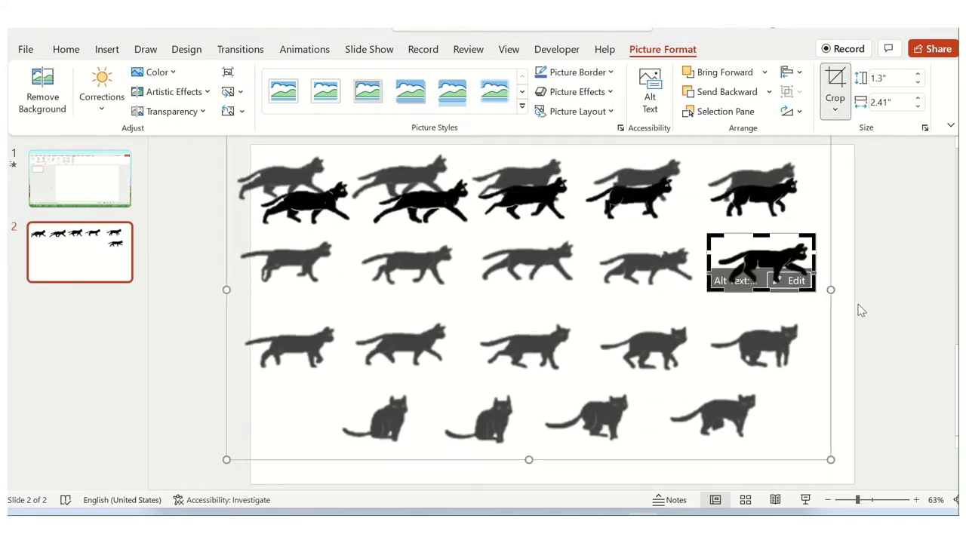
{"action": "key", "text": "Escape"}
{"action": "left_click_drag", "start_coordinate": [763, 281], "coordinate": [631, 285]}
{"action": "left_click", "coordinate": [835, 83]}
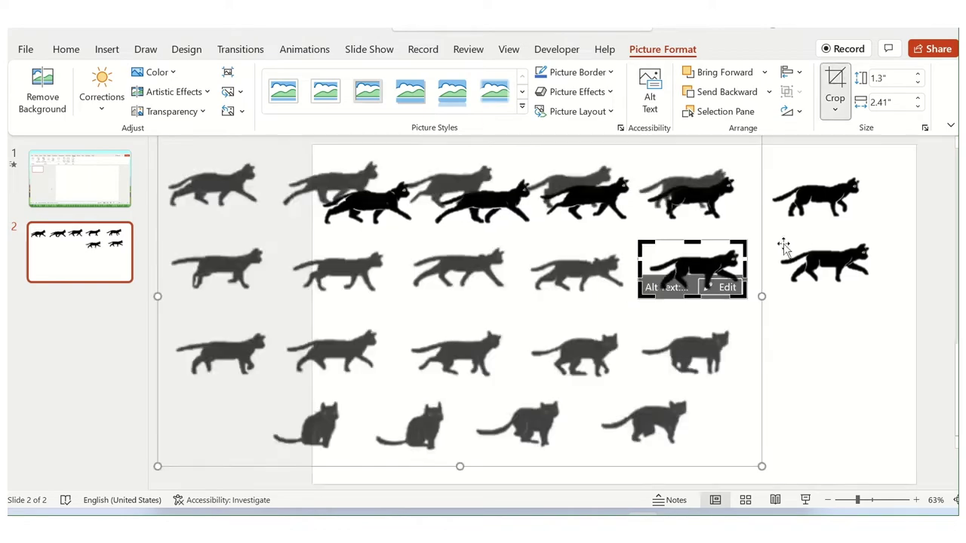
{"action": "left_click_drag", "start_coordinate": [794, 323], "coordinate": [665, 333]}
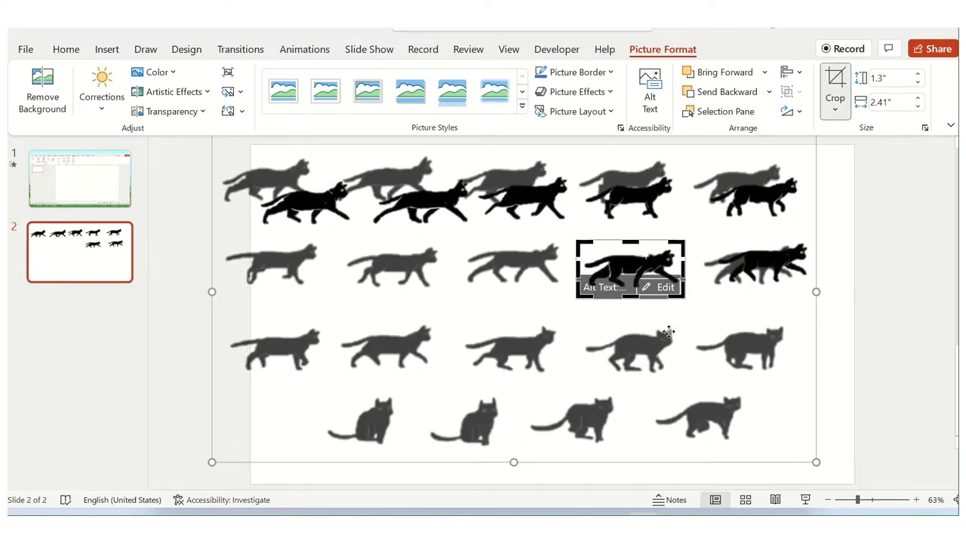
{"action": "key", "text": "Escape"}
{"action": "left_click_drag", "start_coordinate": [658, 274], "coordinate": [529, 275]}
{"action": "left_click", "coordinate": [834, 83]}
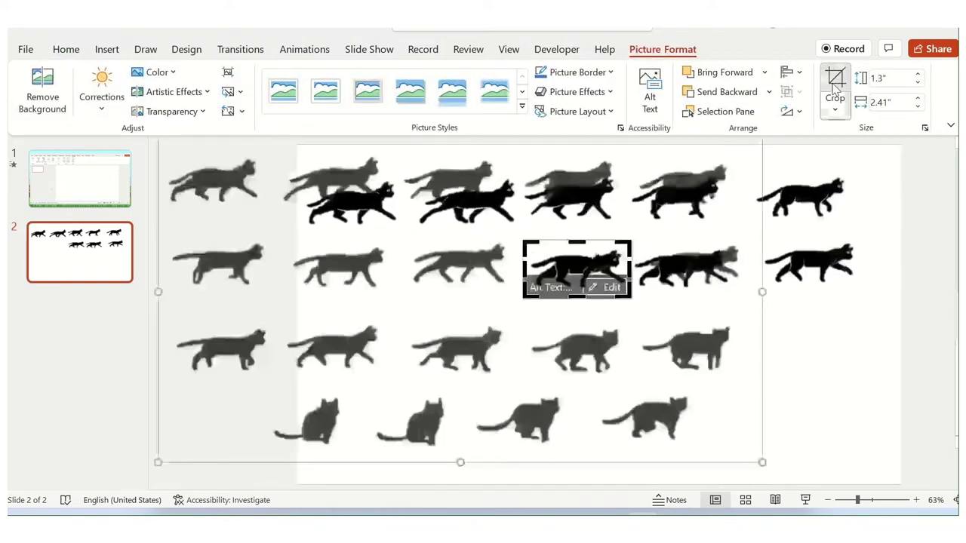
{"action": "left_click_drag", "start_coordinate": [785, 310], "coordinate": [759, 306]}
{"action": "key", "text": "Escape"}
Complete the second row with two more leftward copies cropped to new poses
{"action": "left_click_drag", "start_coordinate": [530, 268], "coordinate": [437, 268]}
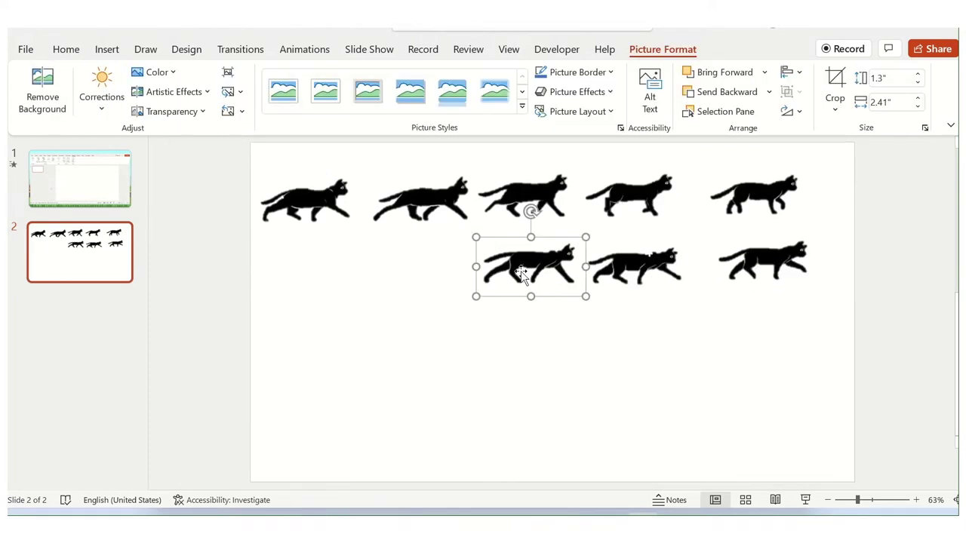
{"action": "left_click", "coordinate": [835, 83]}
{"action": "left_click_drag", "start_coordinate": [573, 301], "coordinate": [662, 294]}
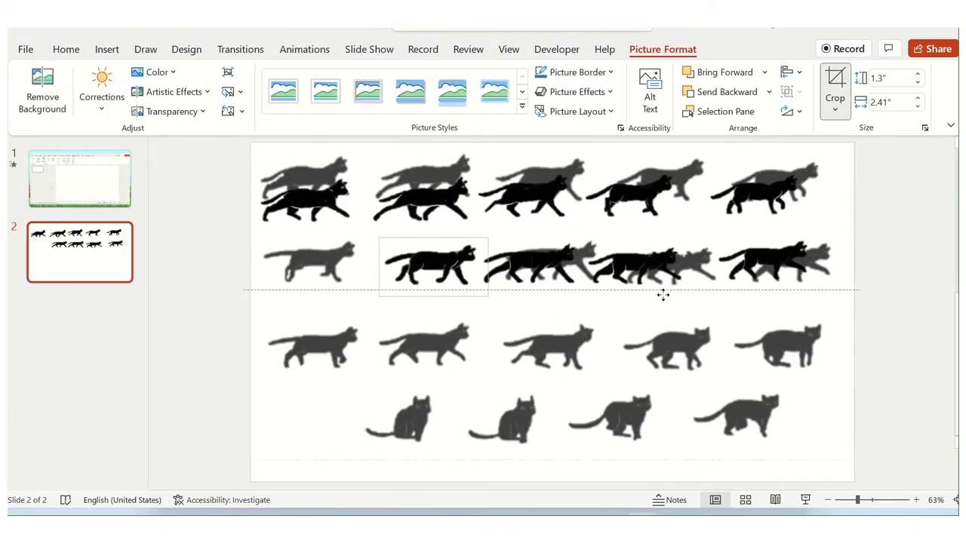
{"action": "left_click", "coordinate": [649, 324]}
{"action": "left_click", "coordinate": [431, 277]}
{"action": "mouse_move", "coordinate": [431, 276]}
{"action": "left_mouse_down"}
{"action": "mouse_move", "coordinate": [311, 278]}
{"action": "mouse_move", "coordinate": [596, 304]}
{"action": "left_mouse_up"}
{"action": "left_click", "coordinate": [835, 84]}
{"action": "key", "text": "Escape"}
Build the third row of five cat copies, re-cropping each to a different pose
{"action": "left_click_drag", "start_coordinate": [329, 264], "coordinate": [325, 334], "text": "ctrl"}
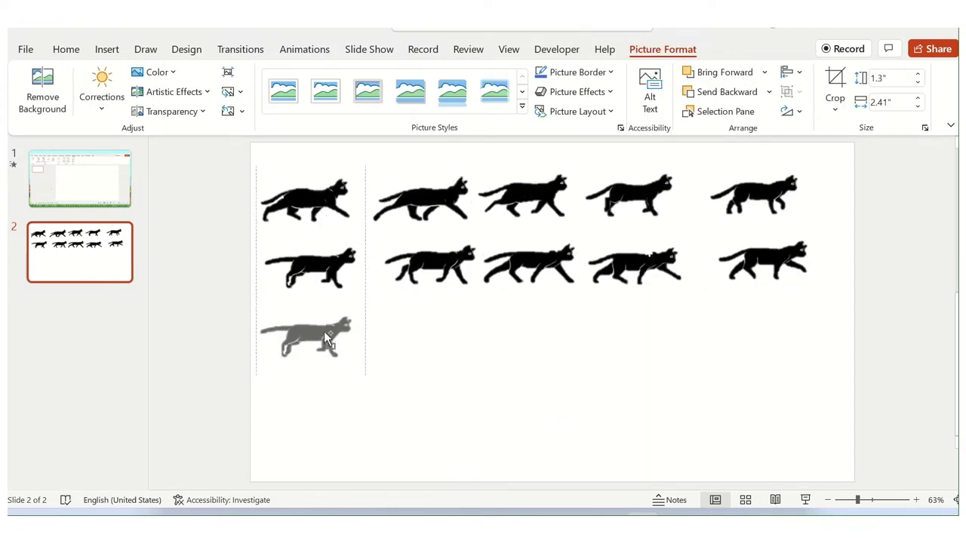
{"action": "left_click", "coordinate": [835, 83]}
{"action": "left_click_drag", "start_coordinate": [438, 363], "coordinate": [432, 286]}
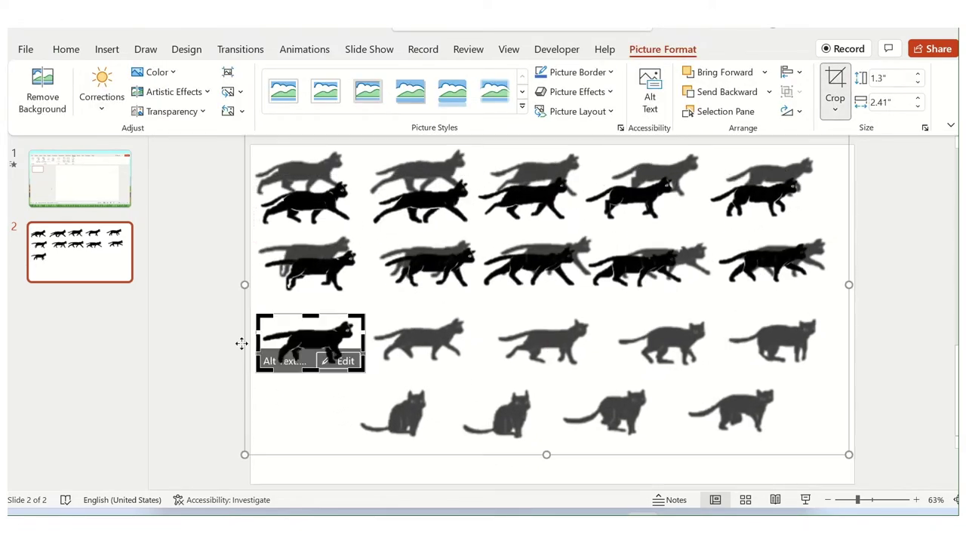
{"action": "key", "text": "Escape"}
{"action": "left_click_drag", "start_coordinate": [310, 341], "coordinate": [423, 337], "text": "ctrl"}
{"action": "left_click", "coordinate": [835, 83]}
{"action": "mouse_move", "coordinate": [486, 371]}
{"action": "left_mouse_down"}
{"action": "mouse_move", "coordinate": [453, 361]}
{"action": "mouse_move", "coordinate": [549, 340]}
{"action": "mouse_move", "coordinate": [656, 344]}
{"action": "mouse_move", "coordinate": [675, 361]}
{"action": "mouse_move", "coordinate": [653, 358]}
{"action": "mouse_move", "coordinate": [778, 351]}
{"action": "left_mouse_up"}
{"action": "key", "text": "Escape"}
{"action": "left_click", "coordinate": [834, 83]}
{"action": "key", "text": "Escape"}
{"action": "key", "text": "Escape"}
{"action": "left_click", "coordinate": [835, 83]}
{"action": "key", "text": "Escape"}
{"action": "key", "text": "Escape"}
{"action": "left_click", "coordinate": [835, 83]}
{"action": "mouse_move", "coordinate": [837, 345]}
{"action": "left_mouse_down"}
{"action": "mouse_move", "coordinate": [730, 350]}
{"action": "mouse_move", "coordinate": [745, 343]}
{"action": "mouse_move", "coordinate": [754, 406]}
{"action": "left_mouse_up"}
{"action": "key", "text": "Escape"}
Start the bottom row with a re-cropped cat and a leftward crouching-cat copy
{"action": "left_click", "coordinate": [663, 49]}
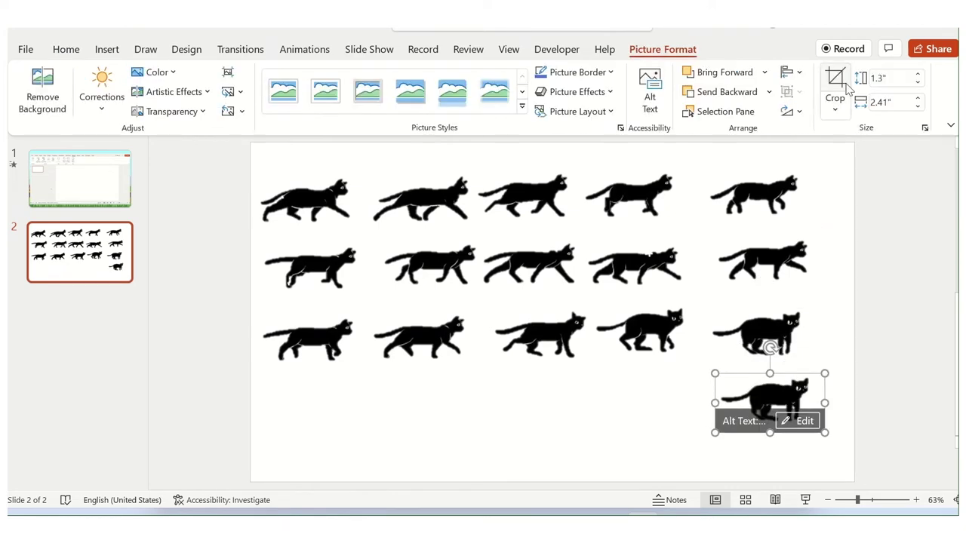
{"action": "left_click", "coordinate": [834, 83]}
{"action": "left_click_drag", "start_coordinate": [803, 458], "coordinate": [848, 395]}
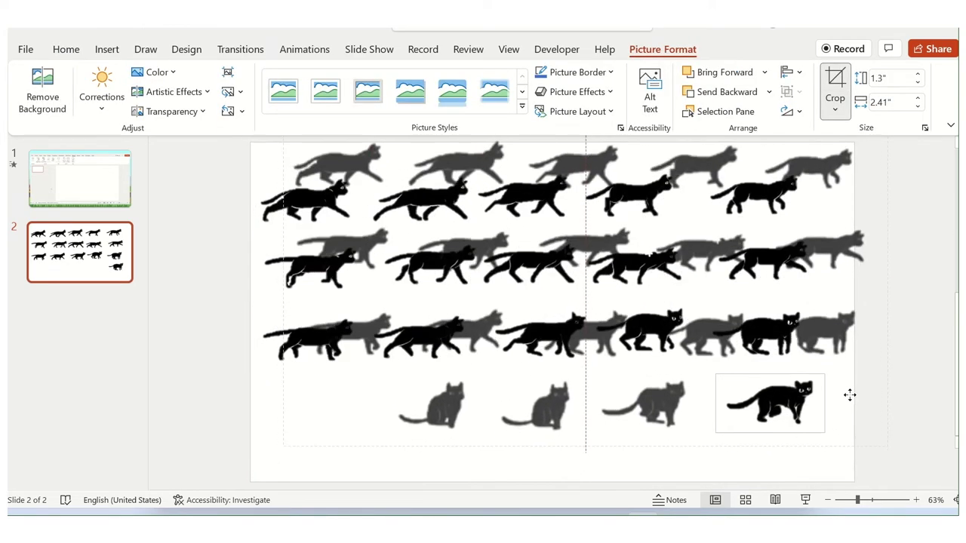
{"action": "left_click", "coordinate": [848, 396]}
{"action": "left_click", "coordinate": [765, 422]}
{"action": "left_click_drag", "start_coordinate": [765, 423], "coordinate": [640, 421], "text": "ctrl"}
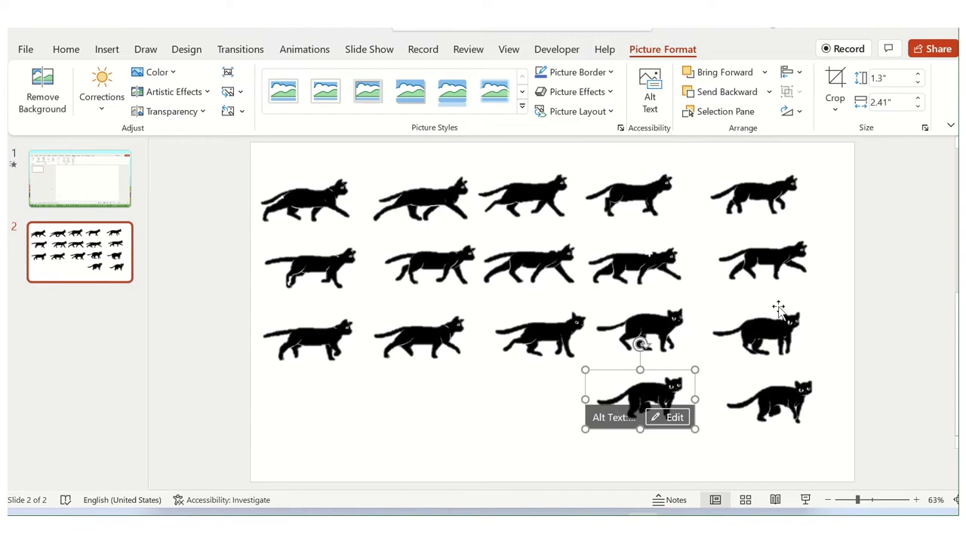
{"action": "left_click", "coordinate": [835, 83]}
{"action": "left_click_drag", "start_coordinate": [766, 324], "coordinate": [885, 326]}
{"action": "left_click", "coordinate": [809, 446]}
Finish the bottom row with two more leftward copies showing sitting poses
{"action": "left_click", "coordinate": [656, 396]}
{"action": "left_click_drag", "start_coordinate": [657, 396], "coordinate": [556, 396], "text": "ctrl"}
{"action": "left_click", "coordinate": [835, 83]}
{"action": "left_click", "coordinate": [674, 453]}
{"action": "left_click", "coordinate": [539, 400]}
{"action": "left_click_drag", "start_coordinate": [548, 406], "coordinate": [441, 407], "text": "ctrl"}
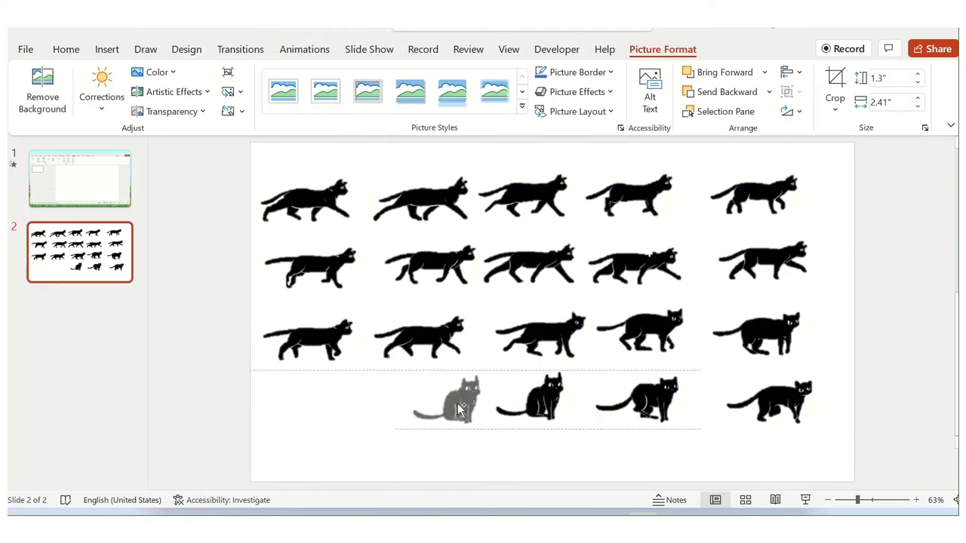
{"action": "left_click", "coordinate": [836, 78]}
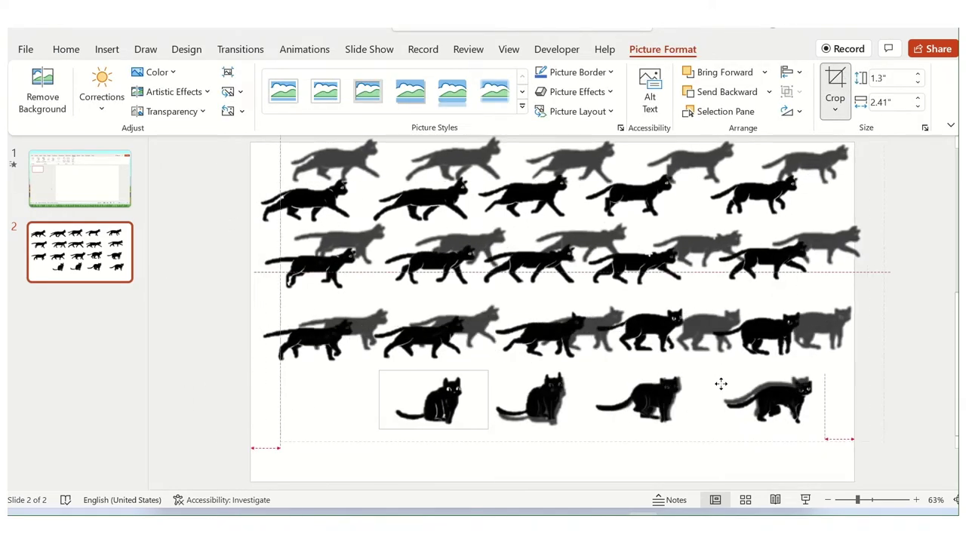
{"action": "left_click", "coordinate": [928, 395]}
{"action": "left_click", "coordinate": [224, 310]}
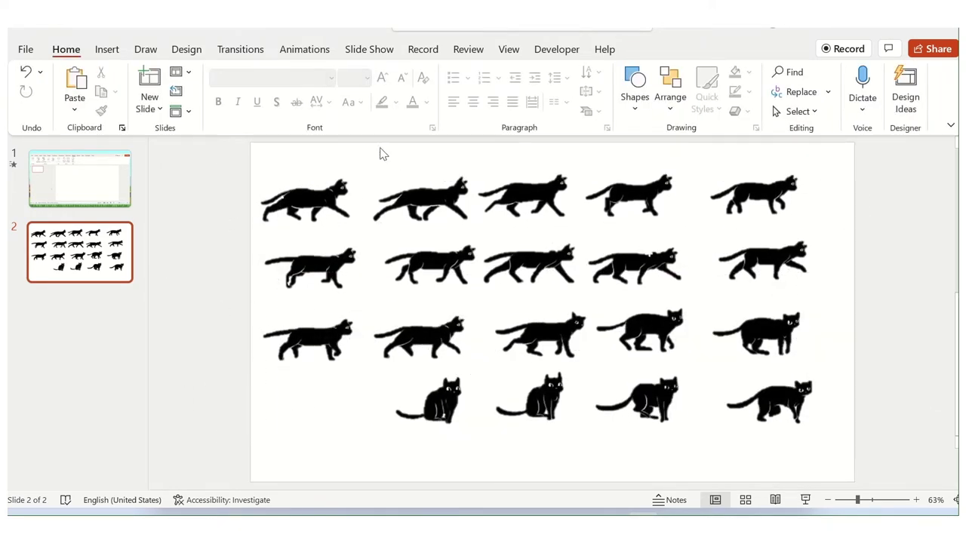
{"action": "left_click", "coordinate": [305, 52]}
With the Animation Pane shown, give the first cat an Appear effect: With Previous, 0.10 s duration, 0.10 s delay
{"action": "left_click", "coordinate": [701, 76]}
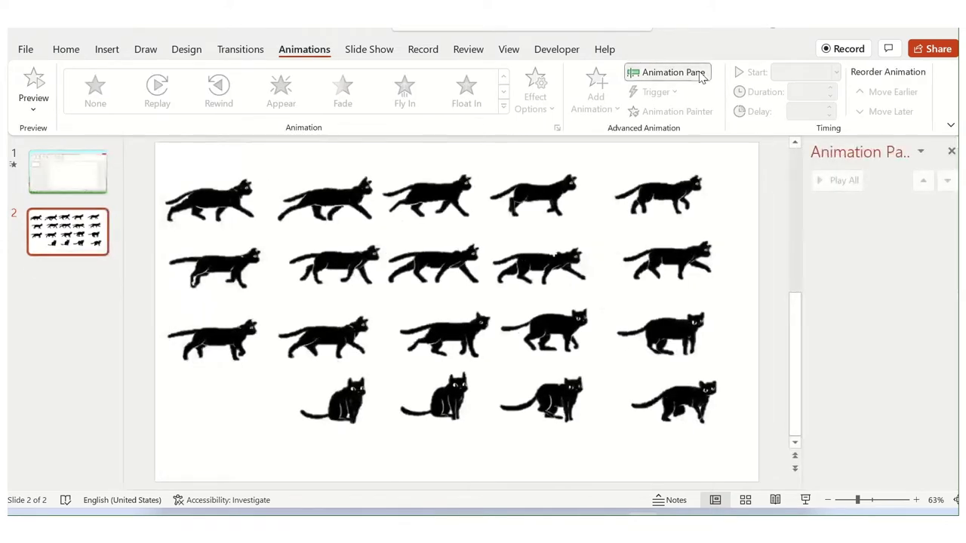
{"action": "left_click", "coordinate": [231, 213]}
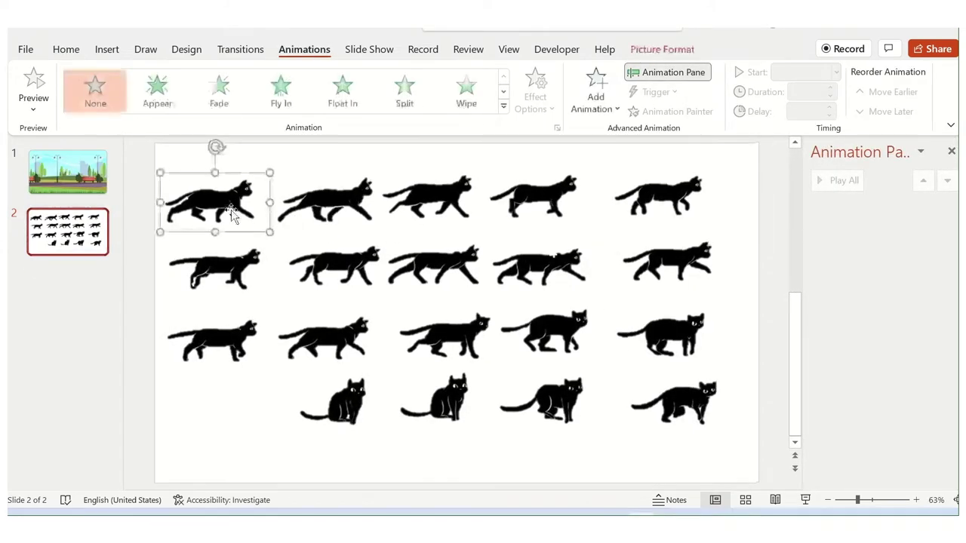
{"action": "left_click", "coordinate": [154, 92]}
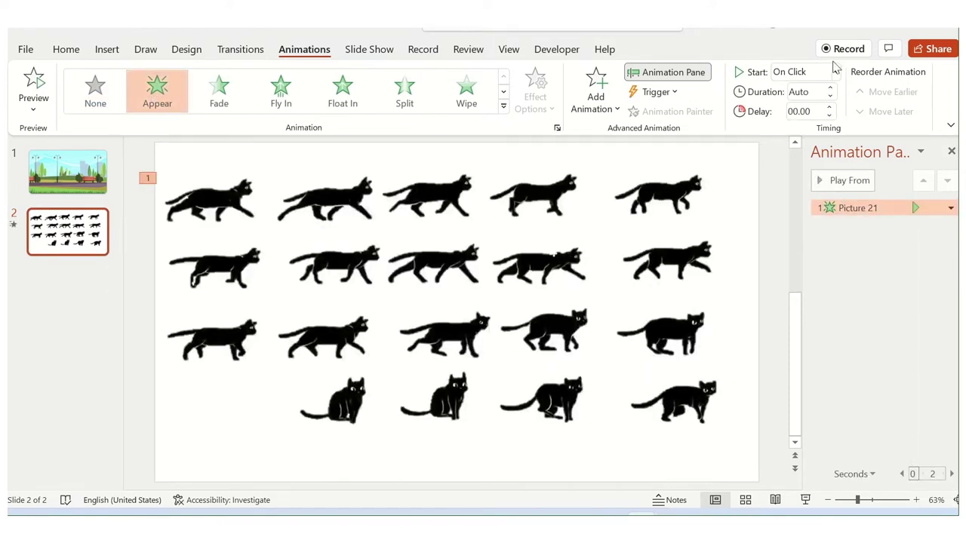
{"action": "left_click", "coordinate": [837, 72]}
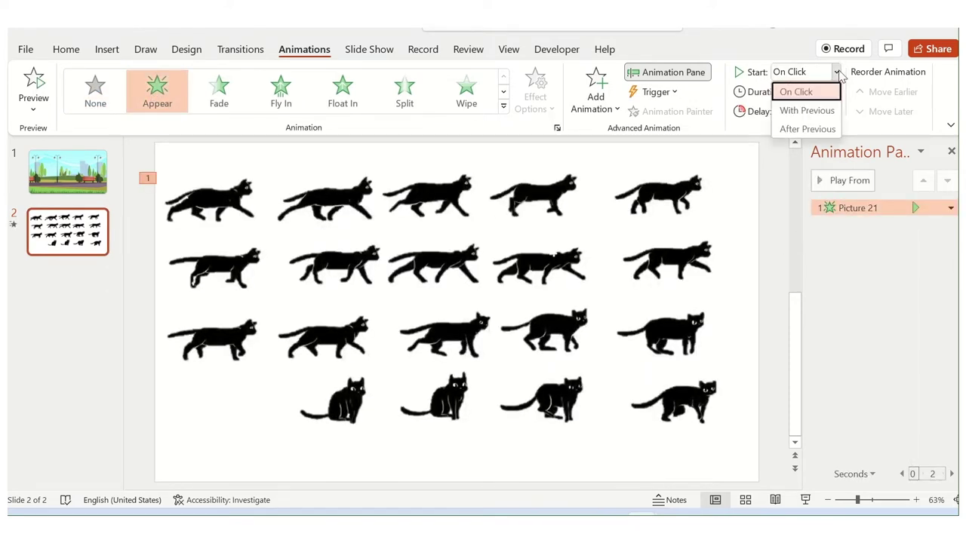
{"action": "left_click", "coordinate": [833, 112]}
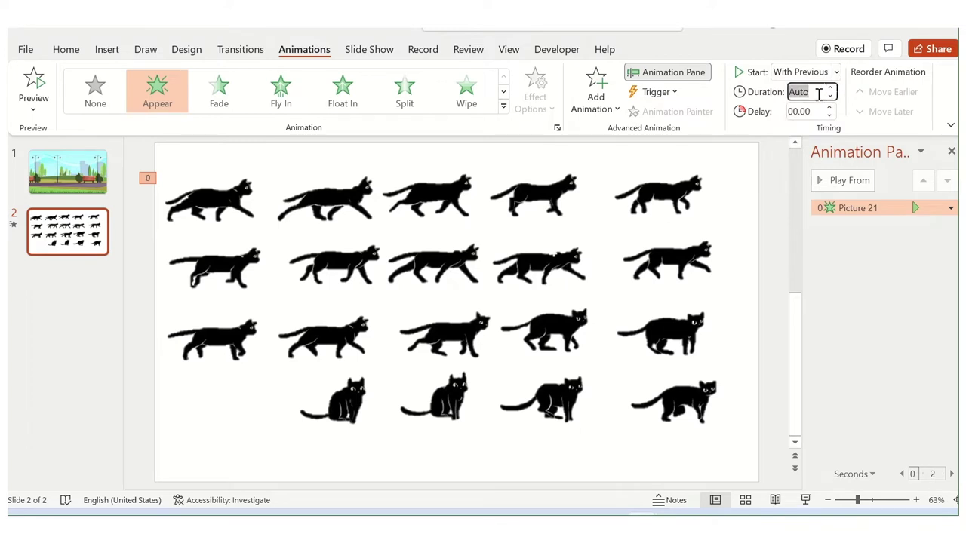
{"action": "type", "text": "0.1"}
{"action": "left_click", "coordinate": [817, 113]}
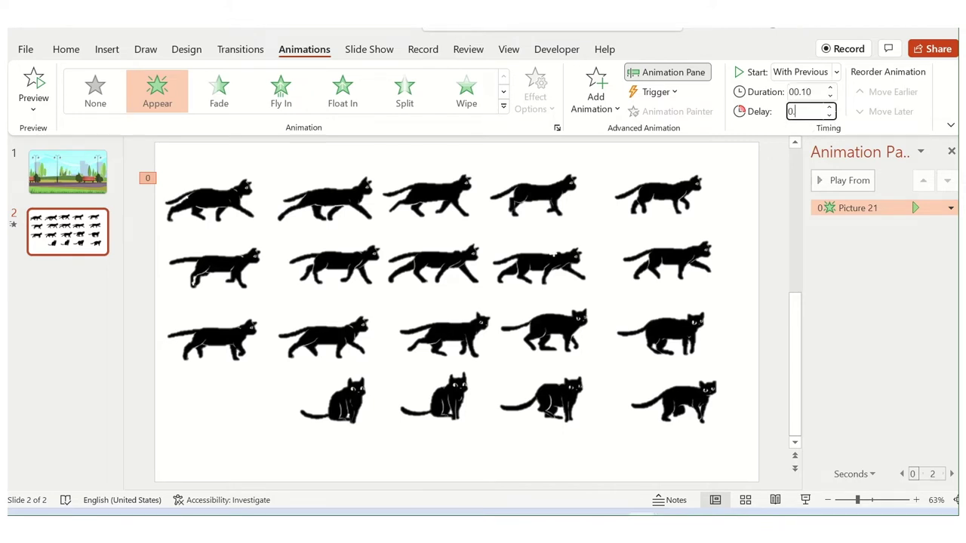
{"action": "type", "text": "1"}
{"action": "left_click", "coordinate": [783, 200]}
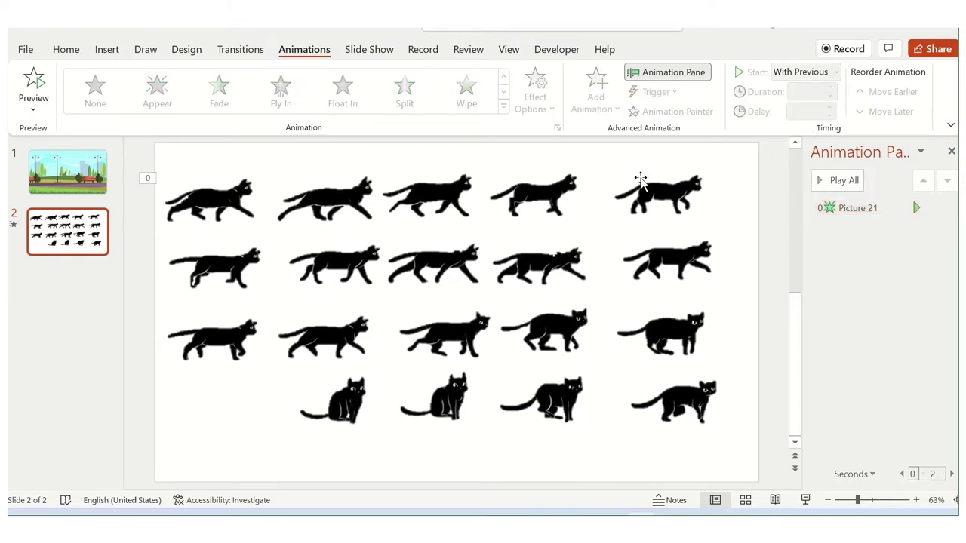
{"action": "left_click", "coordinate": [231, 205]}
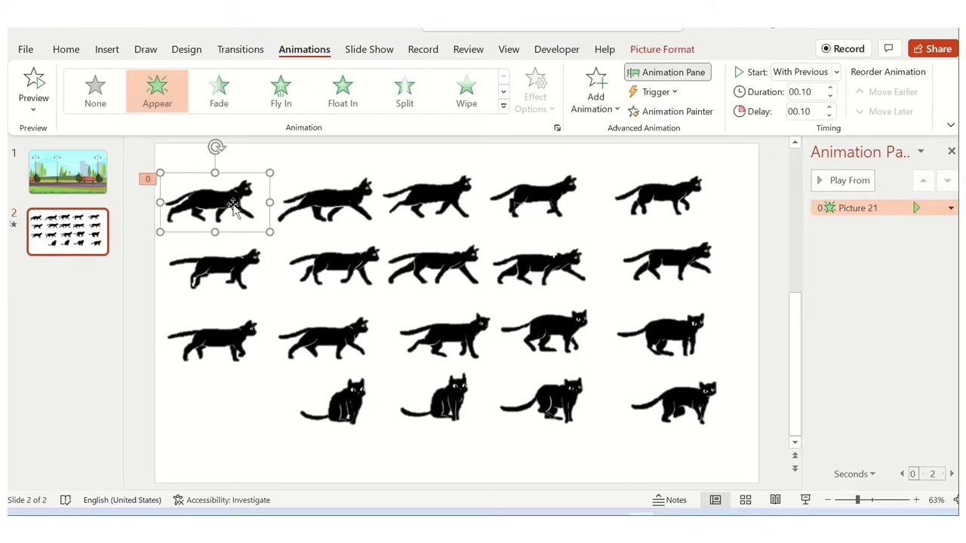
{"action": "left_click", "coordinate": [613, 111]}
Add a Disappear effect to the first cat, starting After Previous with 0.10 s duration and delay
{"action": "scroll", "coordinate": [677, 255], "scroll_direction": "down", "scroll_amount": 3}
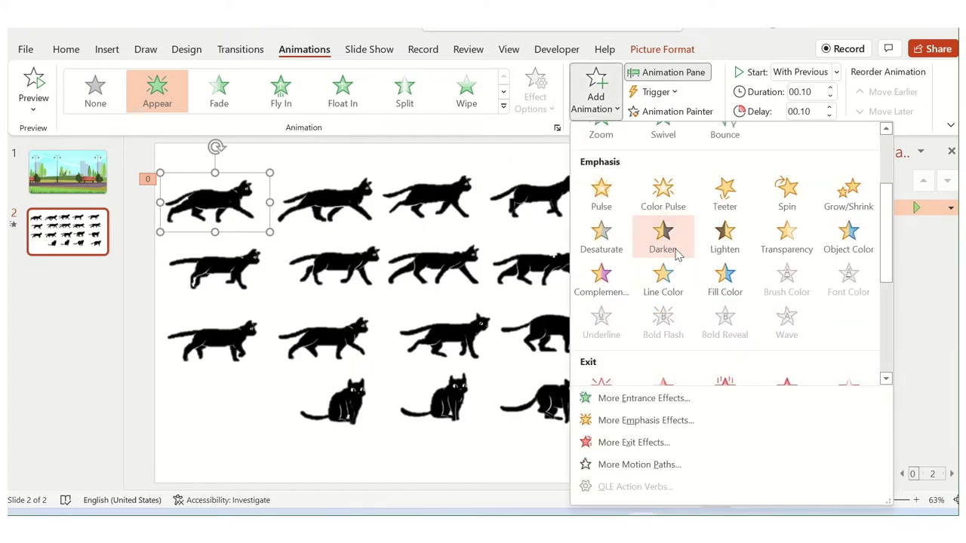
{"action": "scroll", "coordinate": [677, 255], "scroll_direction": "down", "scroll_amount": 3}
{"action": "left_click", "coordinate": [600, 260]}
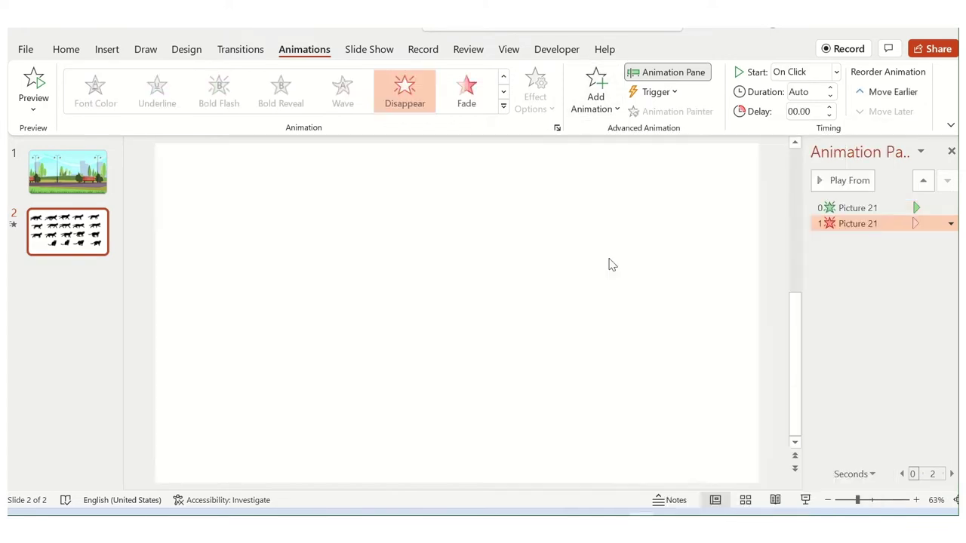
{"action": "left_click", "coordinate": [837, 72]}
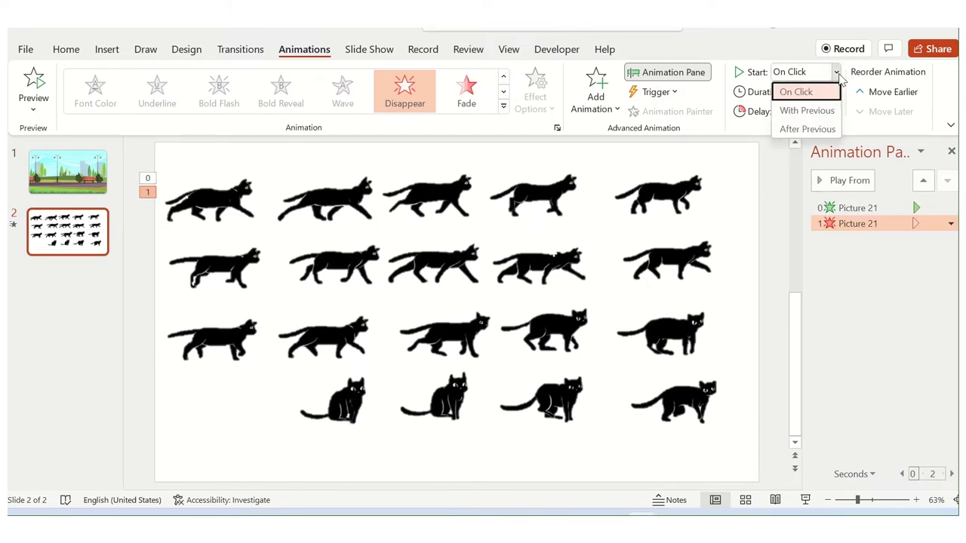
{"action": "left_click", "coordinate": [808, 129]}
{"action": "left_click", "coordinate": [818, 97]}
{"action": "type", "text": "0.1"}
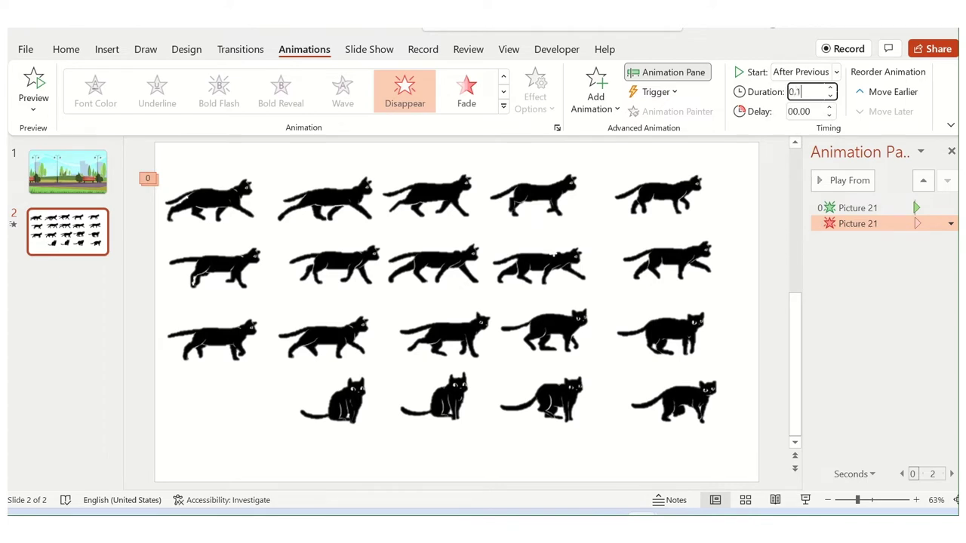
{"action": "left_click", "coordinate": [814, 111]}
{"action": "type", "text": "0.1"}
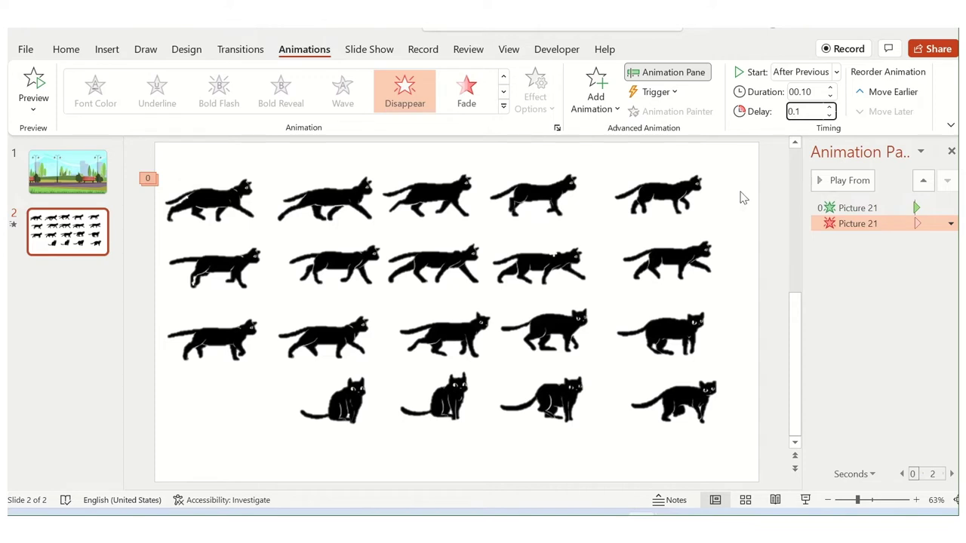
{"action": "left_click", "coordinate": [768, 202]}
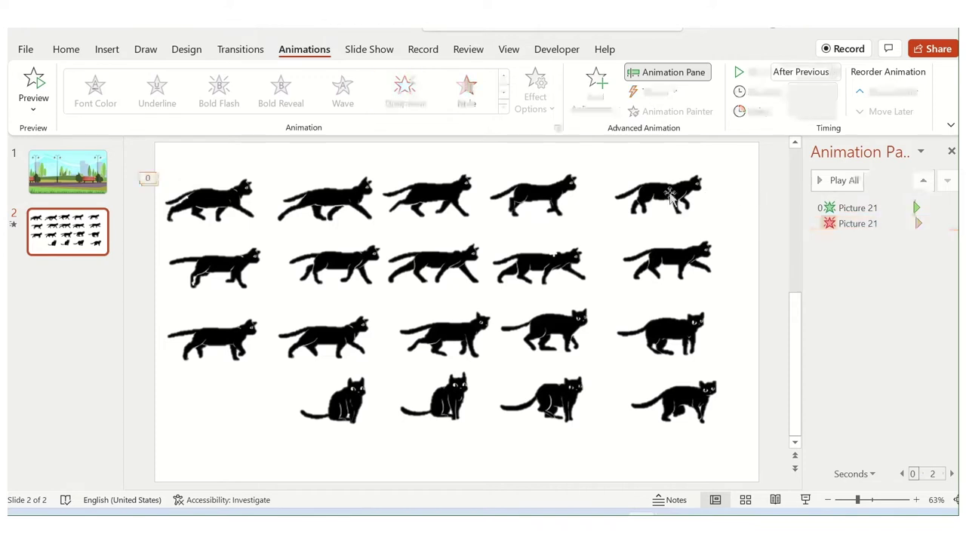
{"action": "left_click", "coordinate": [211, 210]}
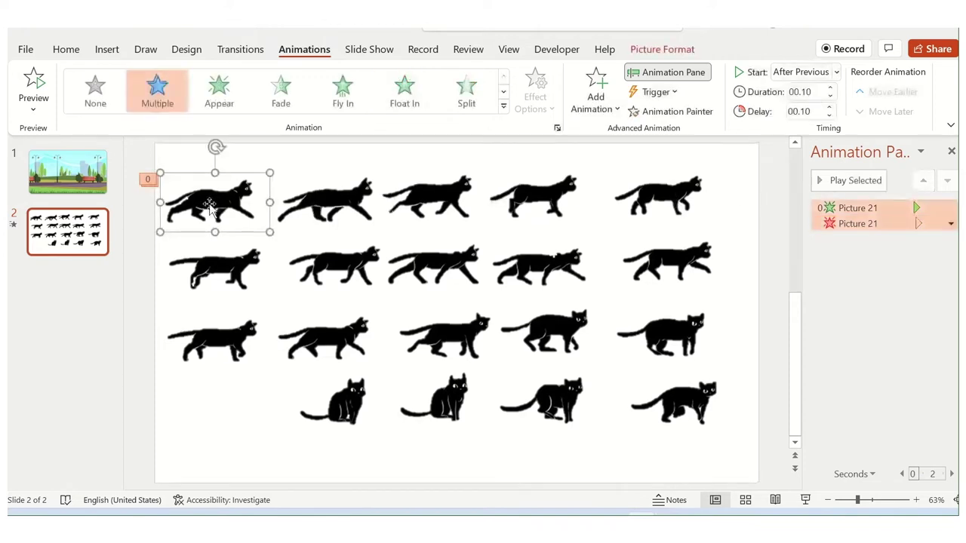
Paint the first cat's appear-and-disappear animation onto the other four top-row cats
{"action": "left_click", "coordinate": [670, 112]}
{"action": "left_click", "coordinate": [332, 202]}
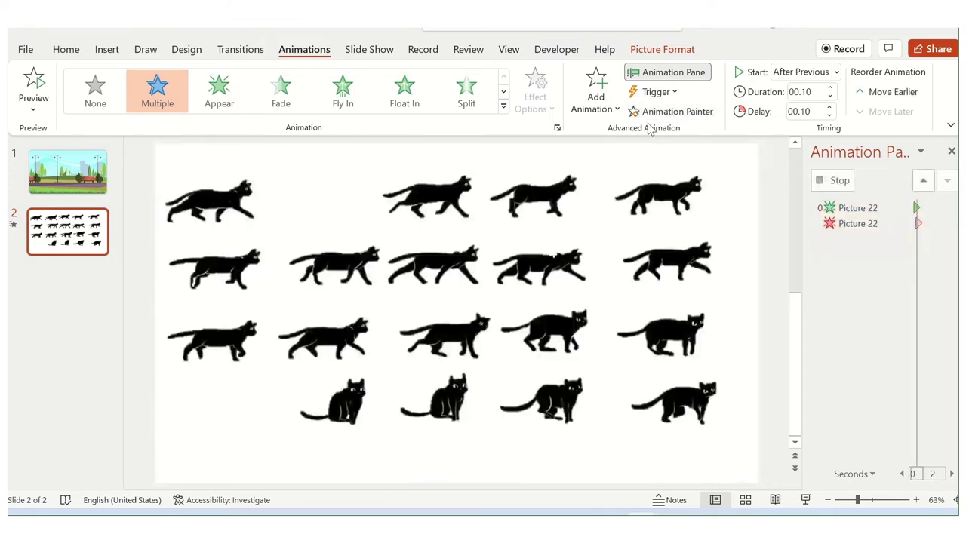
{"action": "left_click", "coordinate": [683, 112]}
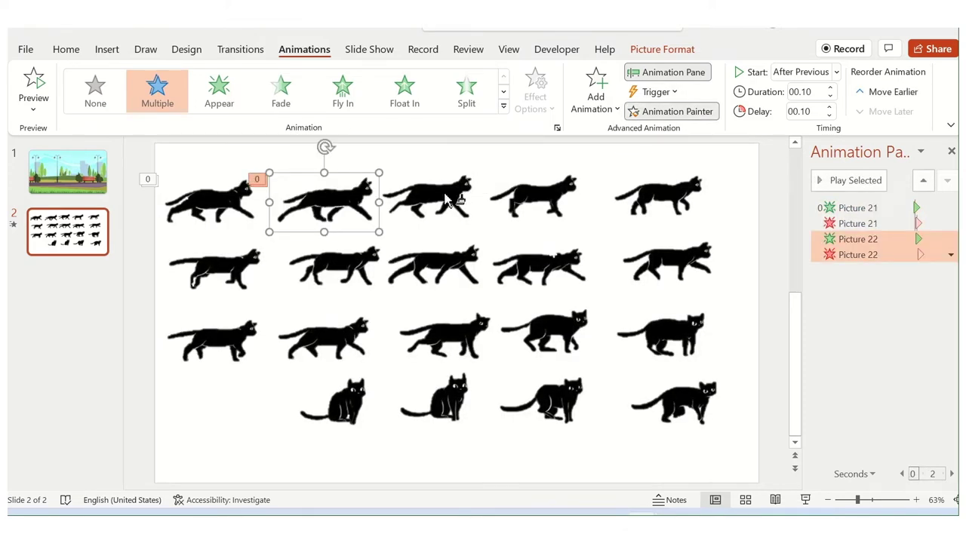
{"action": "left_click", "coordinate": [452, 199]}
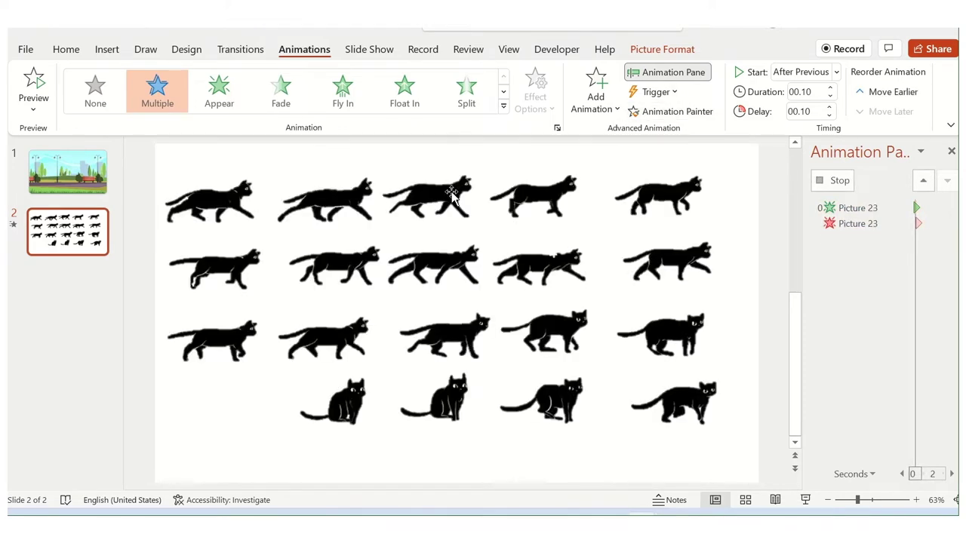
{"action": "left_click", "coordinate": [683, 112]}
{"action": "left_click", "coordinate": [547, 198]}
{"action": "left_click", "coordinate": [683, 112]}
{"action": "left_click", "coordinate": [664, 195]}
Paint the same animation onto the five cats in the second row
{"action": "left_click", "coordinate": [683, 111]}
{"action": "left_click", "coordinate": [679, 266]}
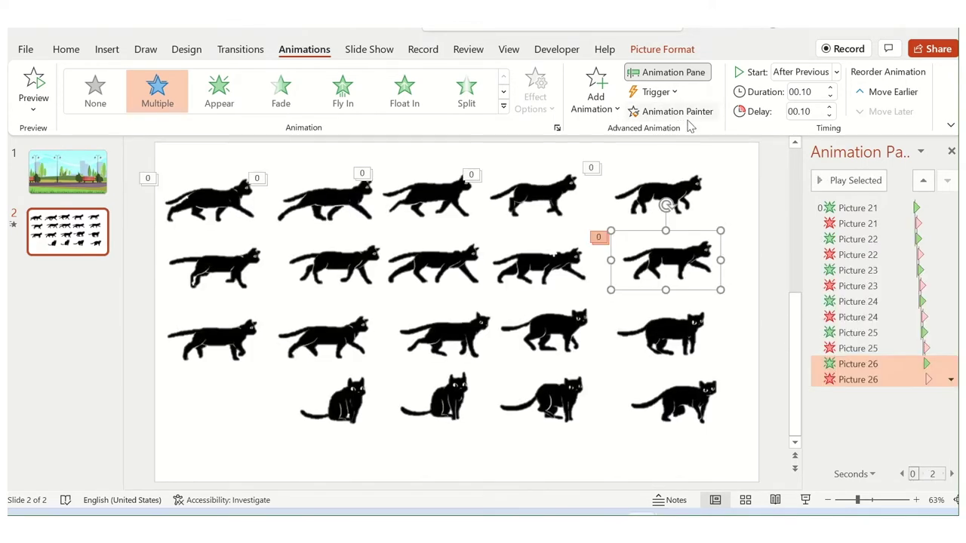
{"action": "left_click", "coordinate": [551, 279]}
{"action": "left_click", "coordinate": [683, 111]}
{"action": "left_click", "coordinate": [446, 266]}
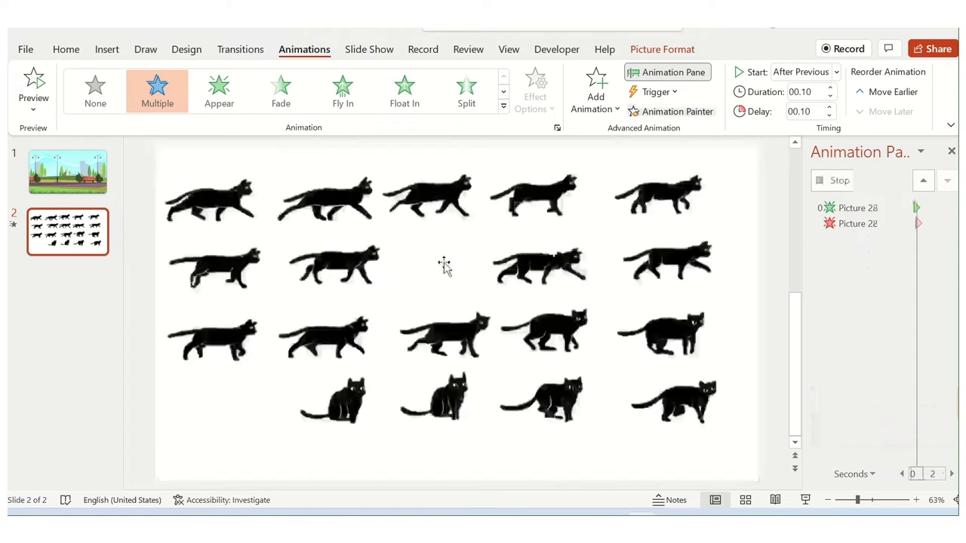
{"action": "left_click", "coordinate": [680, 112]}
{"action": "left_click", "coordinate": [351, 266]}
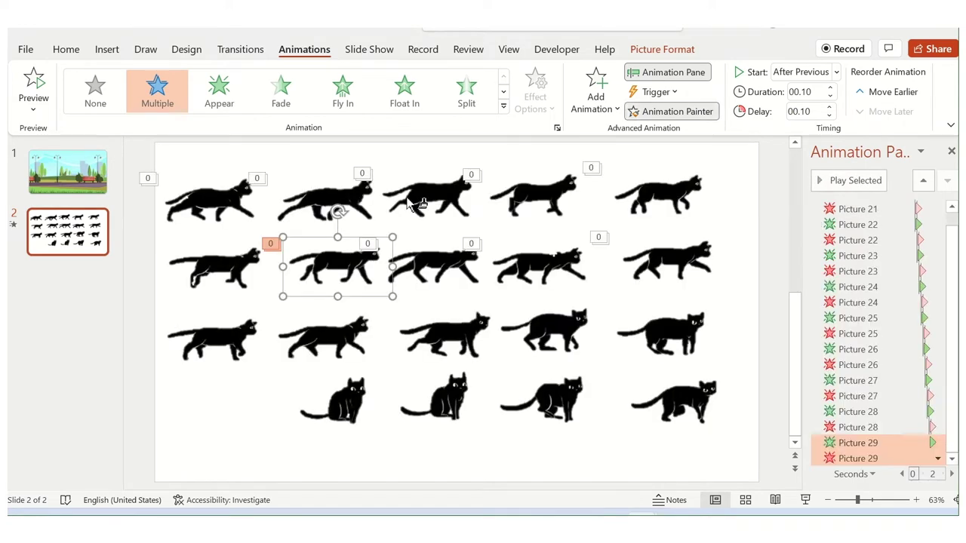
{"action": "left_click", "coordinate": [218, 266]}
{"action": "left_click", "coordinate": [679, 112]}
Paint the animation onto the five cats in the third row
{"action": "left_click", "coordinate": [219, 332]}
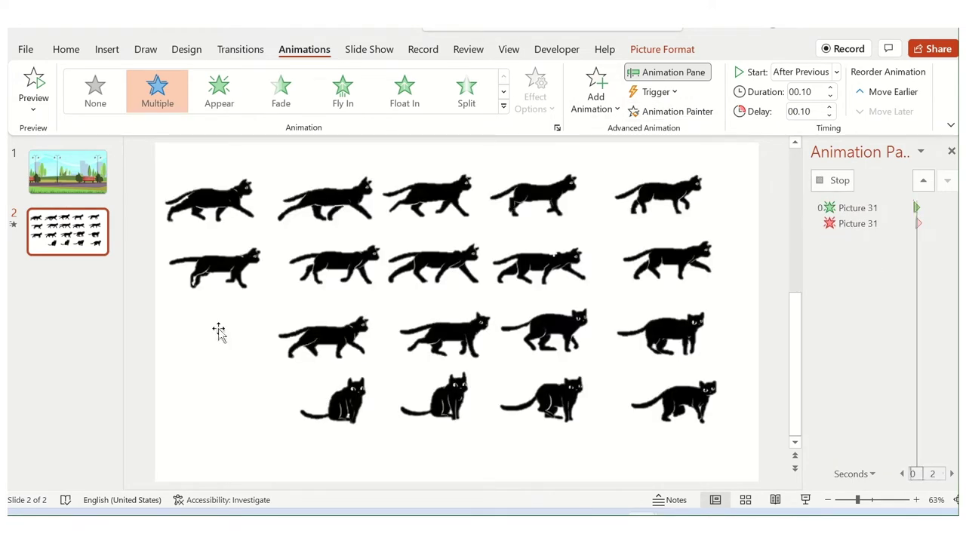
{"action": "left_click", "coordinate": [664, 112]}
{"action": "left_click", "coordinate": [333, 332]}
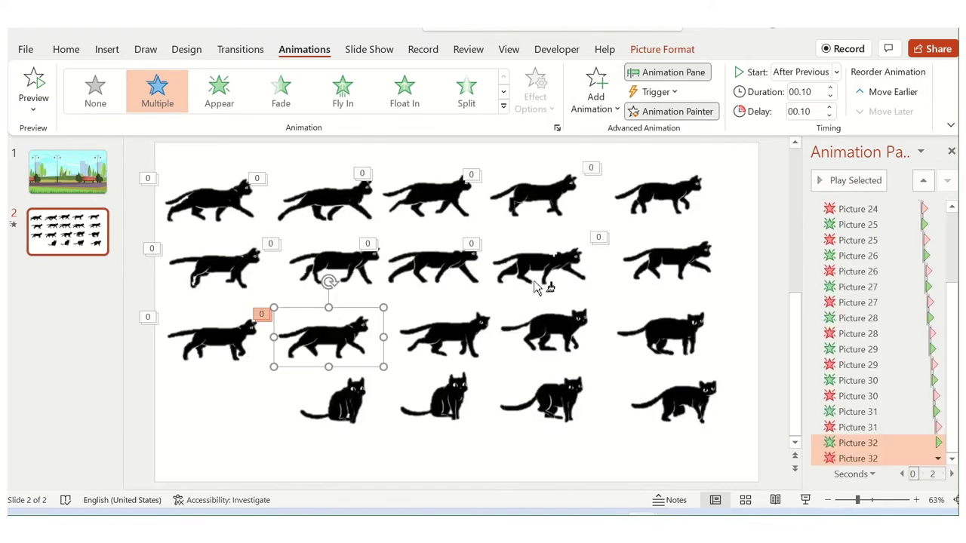
{"action": "left_click", "coordinate": [665, 111]}
{"action": "left_click", "coordinate": [449, 336]}
{"action": "left_click", "coordinate": [664, 112]}
{"action": "left_click", "coordinate": [554, 330]}
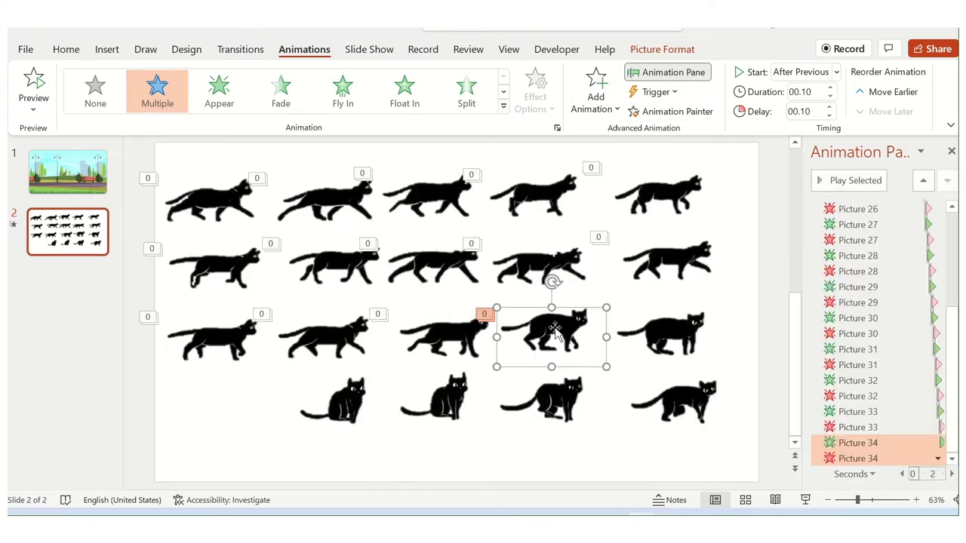
{"action": "left_click", "coordinate": [664, 112]}
{"action": "left_click", "coordinate": [664, 332]}
Paint the animation onto the four bottom-row cats, finishing at Picture 39
{"action": "left_click", "coordinate": [679, 112]}
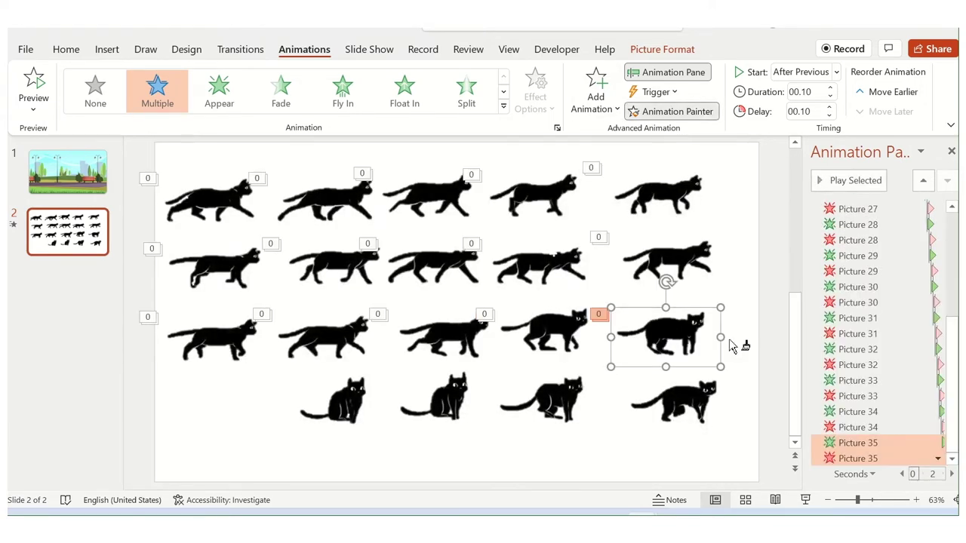
{"action": "left_click", "coordinate": [679, 399]}
{"action": "left_click", "coordinate": [683, 112]}
{"action": "left_click", "coordinate": [567, 397]}
{"action": "left_click", "coordinate": [678, 112]}
{"action": "left_click", "coordinate": [449, 395]}
{"action": "left_click", "coordinate": [678, 112]}
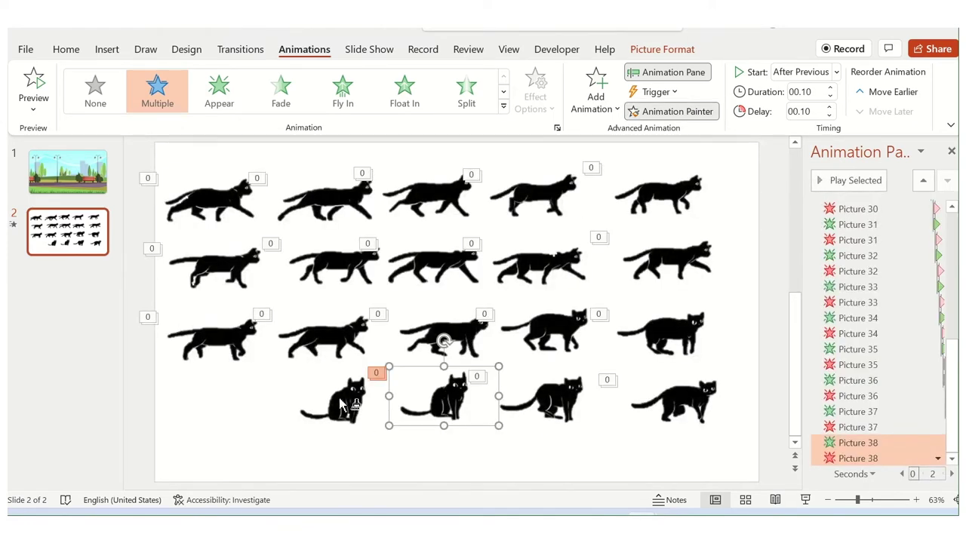
{"action": "left_click", "coordinate": [343, 406]}
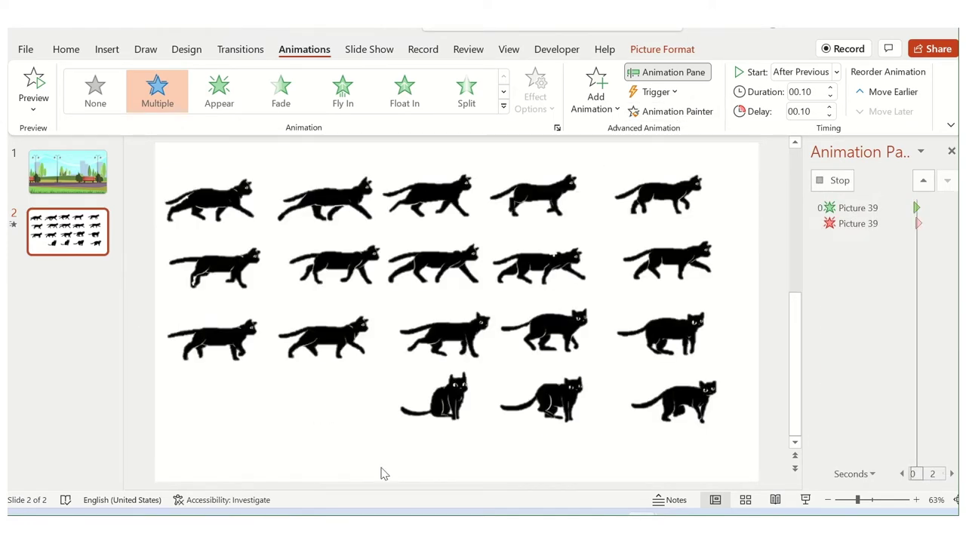
{"action": "left_click", "coordinate": [210, 445]}
Stack the remaining top-row cats onto the first cat, each offset slightly right
{"action": "left_click_drag", "start_coordinate": [302, 179], "coordinate": [206, 175]}
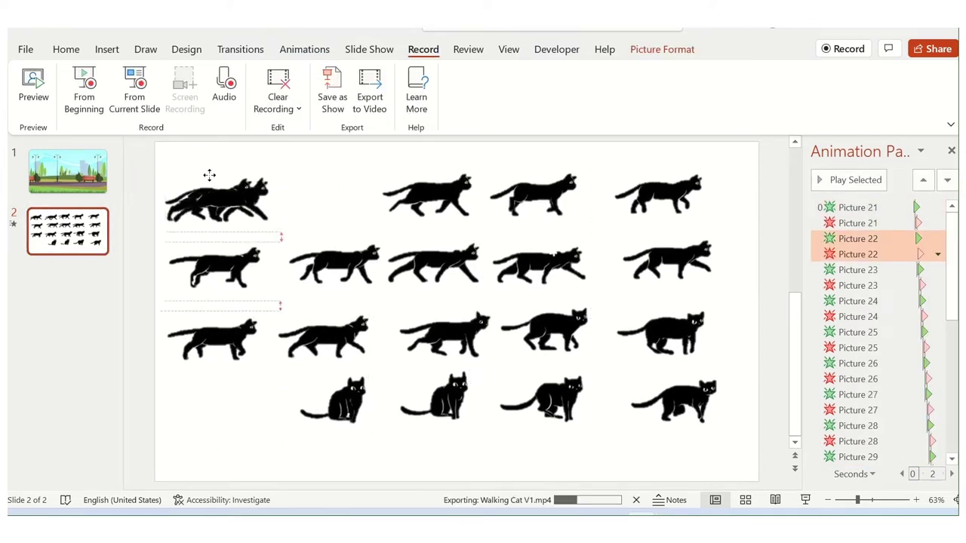
{"action": "left_click", "coordinate": [401, 176]}
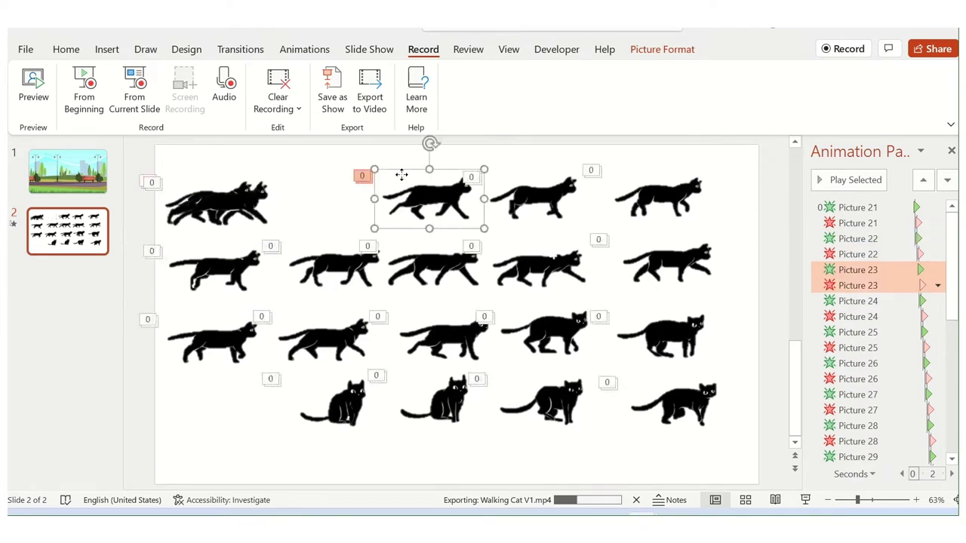
{"action": "left_click_drag", "start_coordinate": [401, 175], "coordinate": [209, 178]}
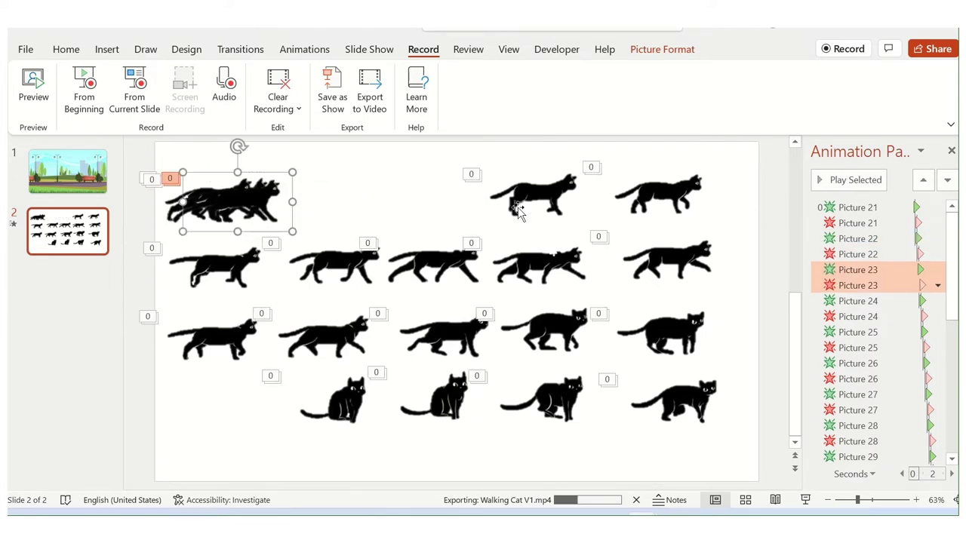
{"action": "left_click_drag", "start_coordinate": [518, 209], "coordinate": [228, 181]}
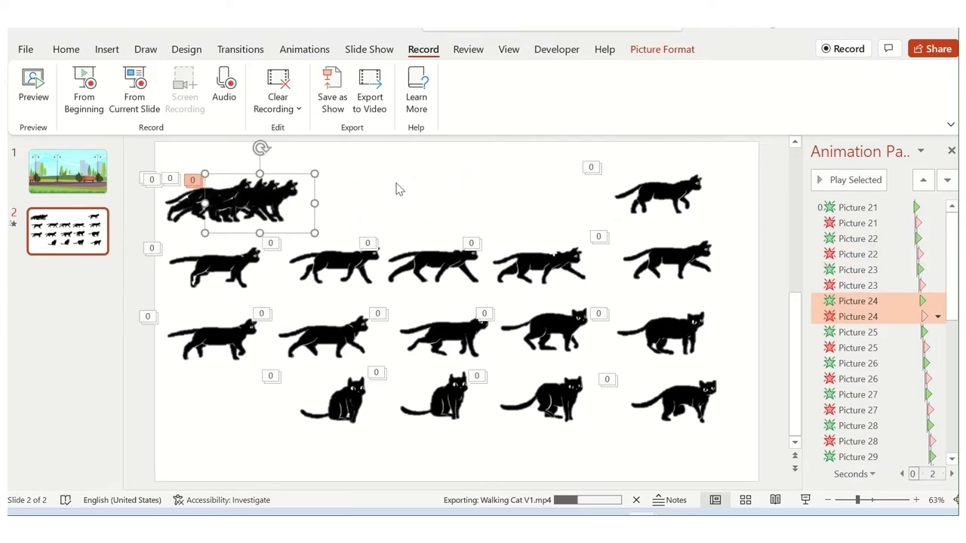
{"action": "left_click", "coordinate": [641, 168]}
{"action": "left_click_drag", "start_coordinate": [641, 167], "coordinate": [248, 179]}
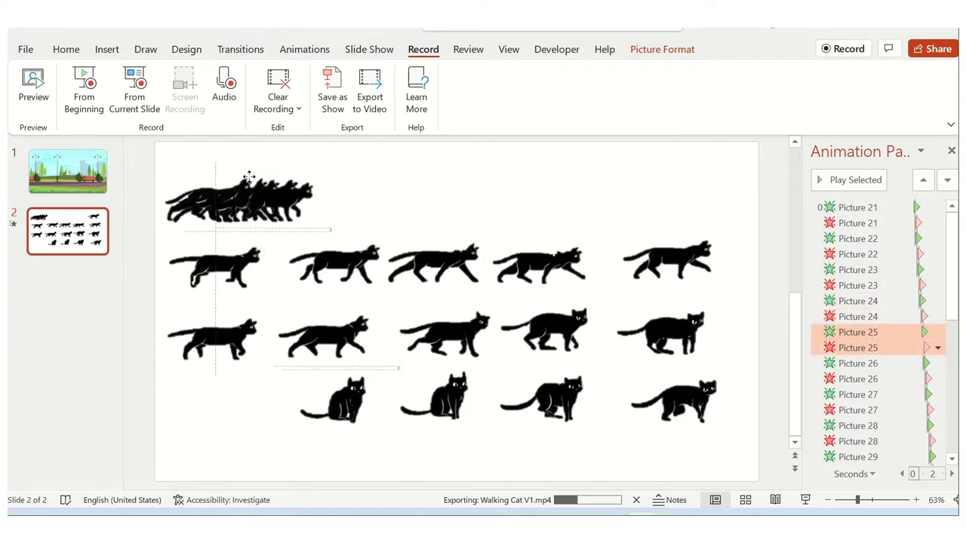
Move the second-row cats onto the end of the overlapping strip
{"action": "left_click", "coordinate": [640, 235]}
{"action": "left_click_drag", "start_coordinate": [640, 236], "coordinate": [271, 179]}
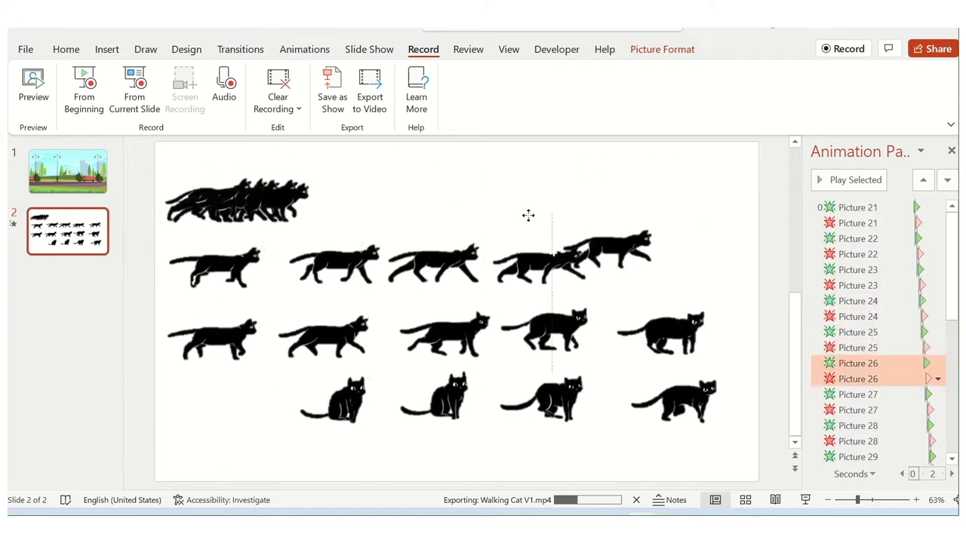
{"action": "left_click", "coordinate": [544, 265]}
{"action": "left_click_drag", "start_coordinate": [544, 264], "coordinate": [288, 176]}
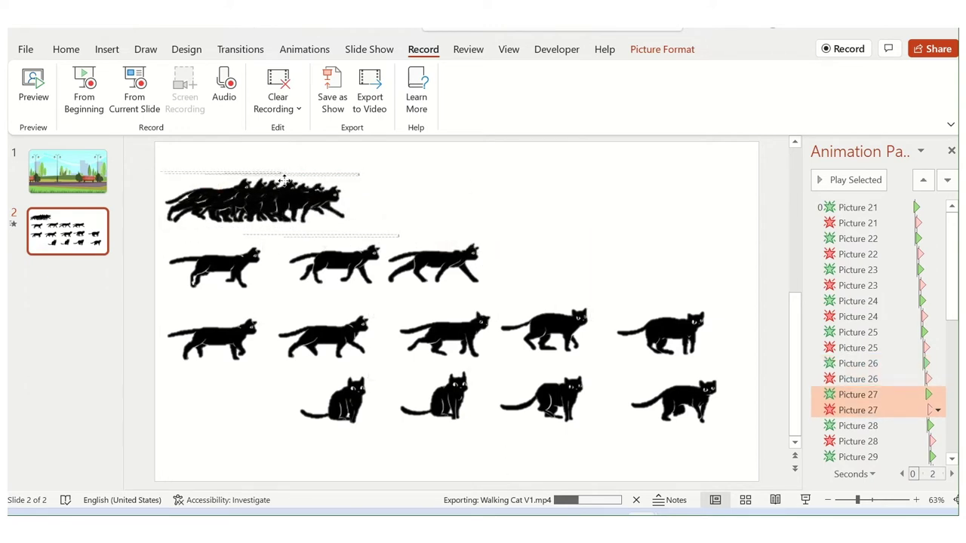
{"action": "left_click_drag", "start_coordinate": [283, 178], "coordinate": [286, 179]}
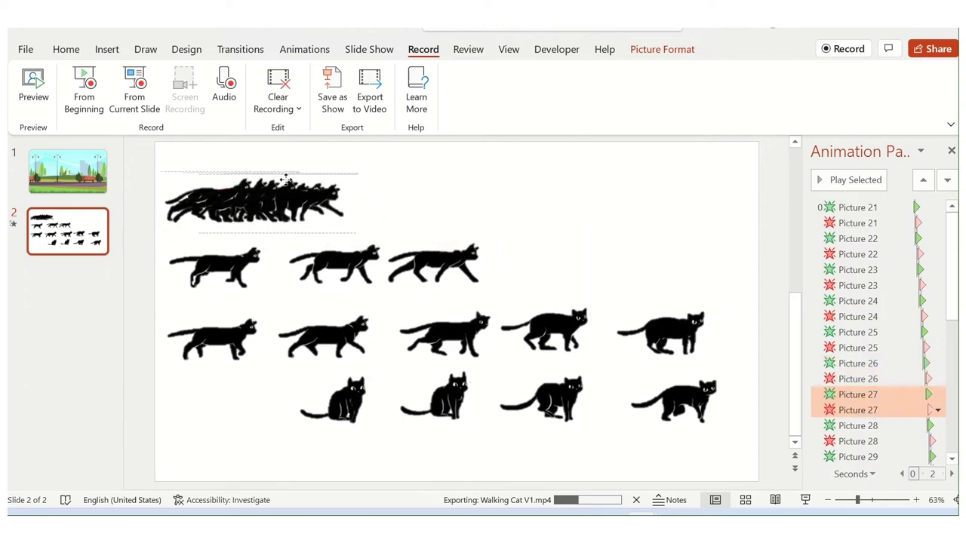
{"action": "left_click_drag", "start_coordinate": [434, 265], "coordinate": [301, 183]}
{"action": "left_click_drag", "start_coordinate": [317, 257], "coordinate": [315, 185]}
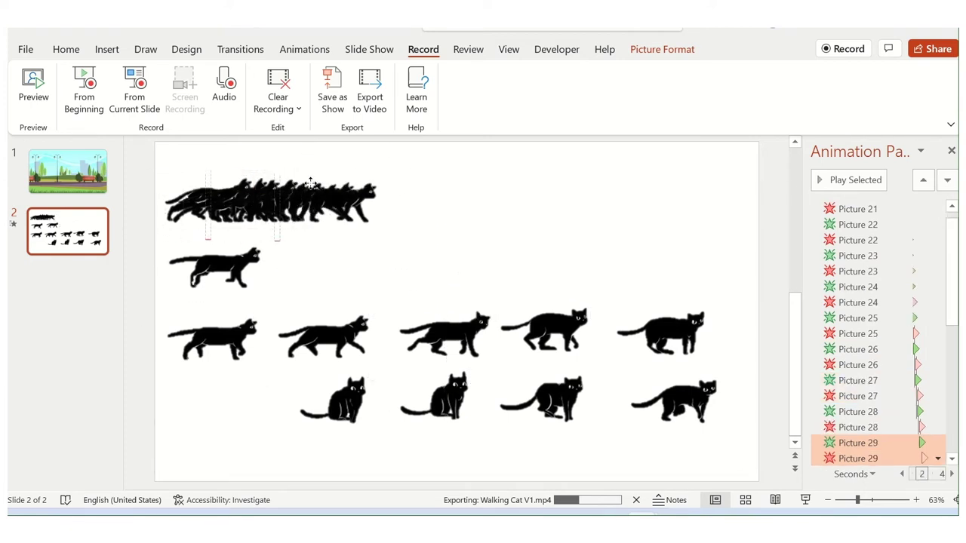
{"action": "left_click_drag", "start_coordinate": [204, 261], "coordinate": [330, 182]}
Add the five third-row cats to the right end of the strip
{"action": "left_click_drag", "start_coordinate": [203, 332], "coordinate": [352, 179]}
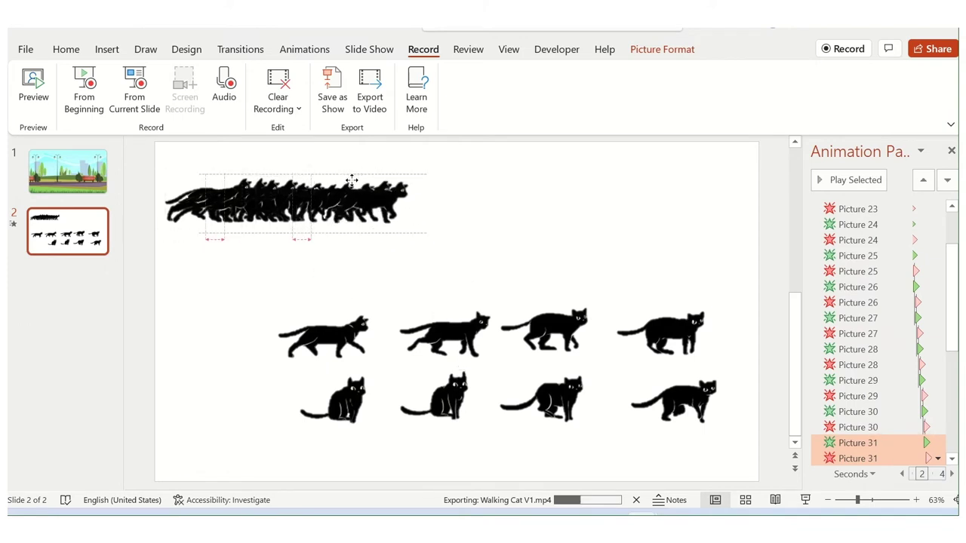
{"action": "left_click_drag", "start_coordinate": [352, 179], "coordinate": [352, 179]}
{"action": "left_click_drag", "start_coordinate": [325, 336], "coordinate": [364, 177]}
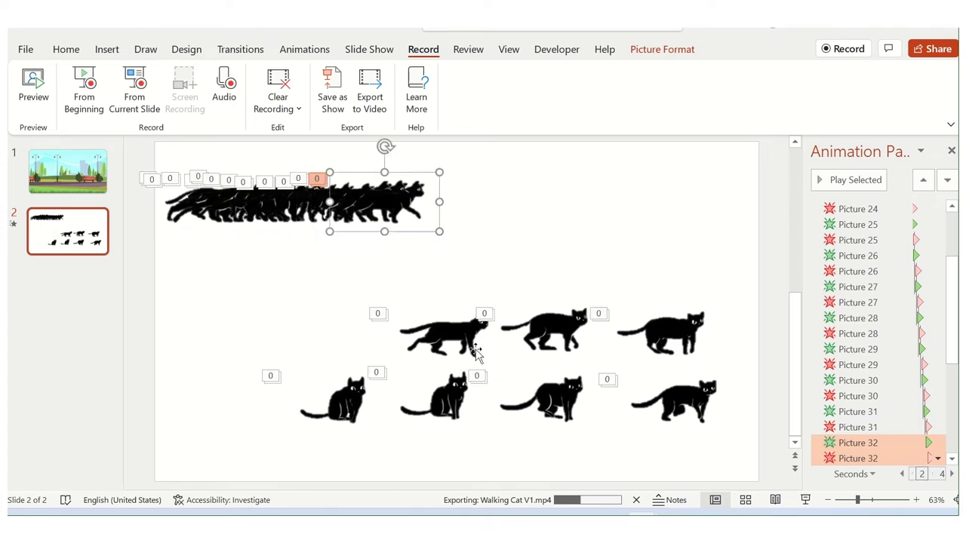
{"action": "left_click_drag", "start_coordinate": [446, 332], "coordinate": [373, 188]}
{"action": "left_click_drag", "start_coordinate": [544, 328], "coordinate": [387, 185]}
{"action": "left_click_drag", "start_coordinate": [649, 330], "coordinate": [394, 181]}
Move the four bottom-row cats onto the strip to complete the line
{"action": "left_click_drag", "start_coordinate": [673, 400], "coordinate": [427, 202]}
{"action": "mouse_move", "coordinate": [556, 380]}
{"action": "left_mouse_down"}
{"action": "mouse_move", "coordinate": [415, 183]}
{"action": "mouse_move", "coordinate": [476, 194]}
{"action": "left_mouse_up"}
{"action": "left_click_drag", "start_coordinate": [438, 396], "coordinate": [434, 188]}
{"action": "mouse_move", "coordinate": [317, 381]}
{"action": "left_mouse_down"}
{"action": "mouse_move", "coordinate": [427, 183]}
{"action": "mouse_move", "coordinate": [411, 179]}
{"action": "left_mouse_up"}
{"action": "left_click", "coordinate": [571, 296]}
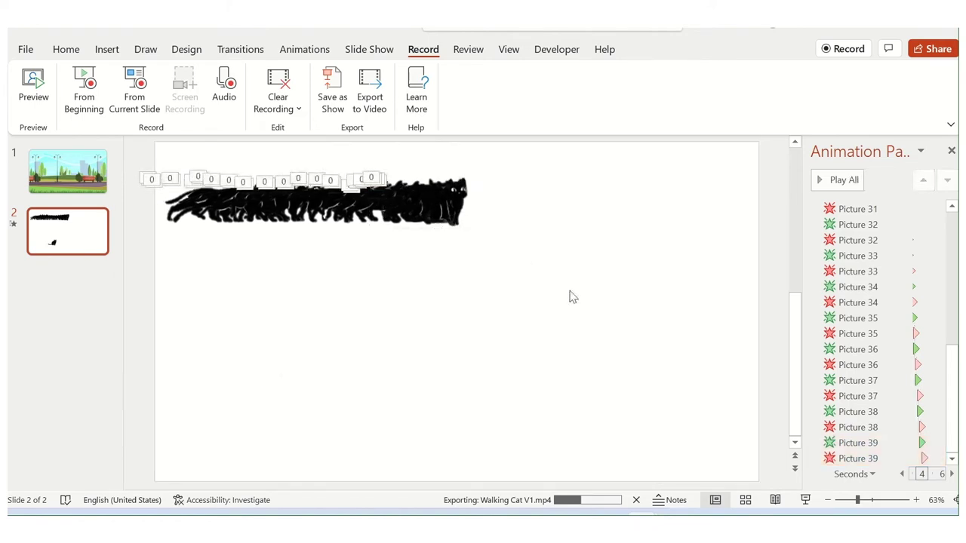
Preview the stacked cat walk with Play All in the Animation Pane
{"action": "left_click", "coordinate": [839, 180]}
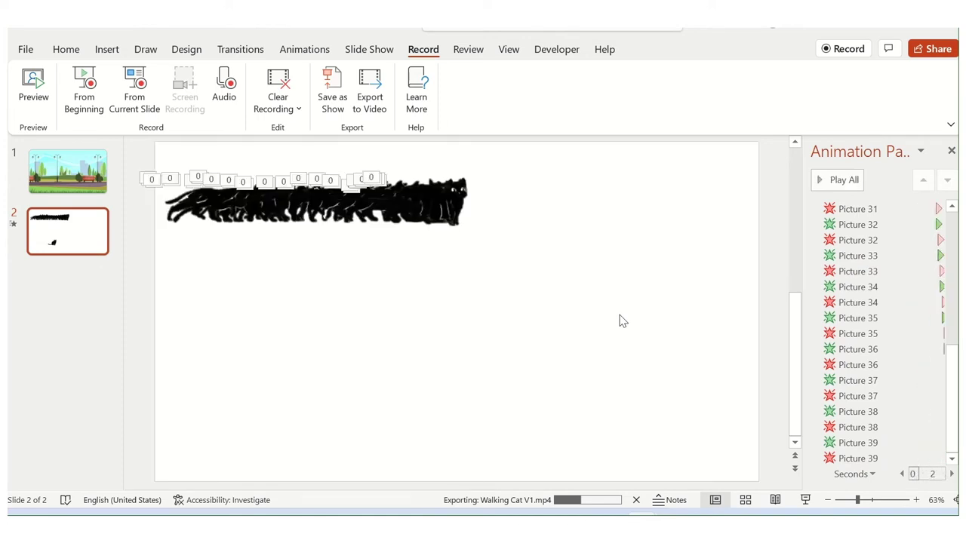
{"action": "left_click_drag", "start_coordinate": [952, 355], "coordinate": [953, 214]}
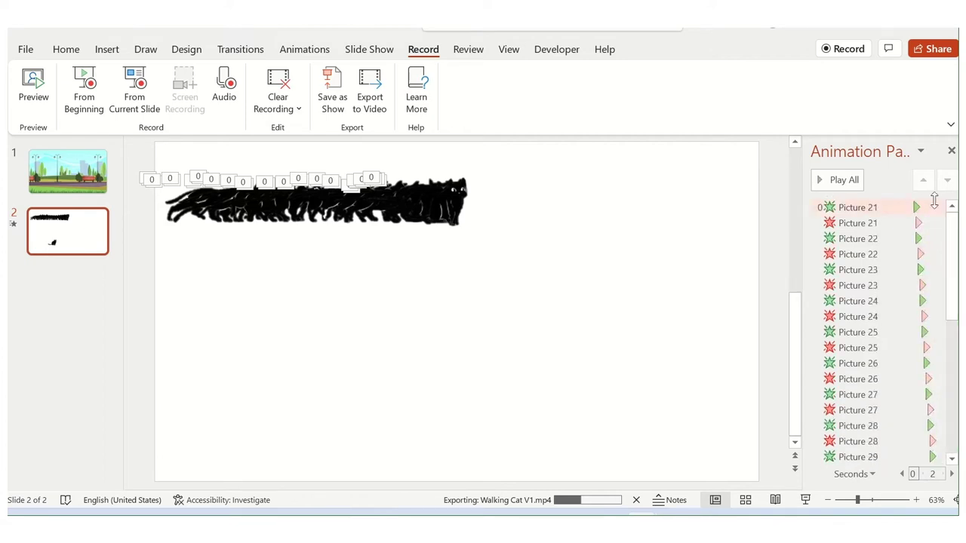
{"action": "left_click", "coordinate": [868, 208]}
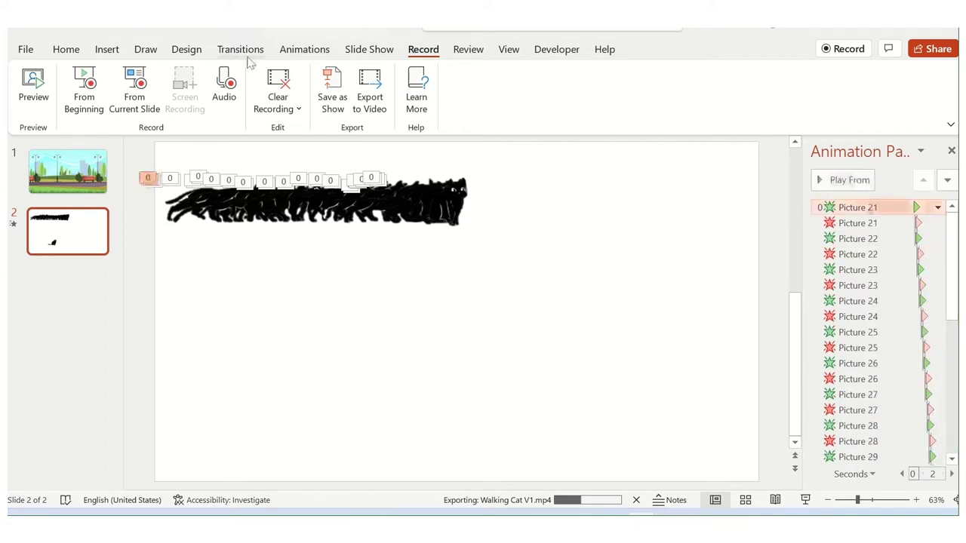
Set a 1-second delay on the first cat's Appear and on Picture 39's Disappear
{"action": "left_click", "coordinate": [293, 52]}
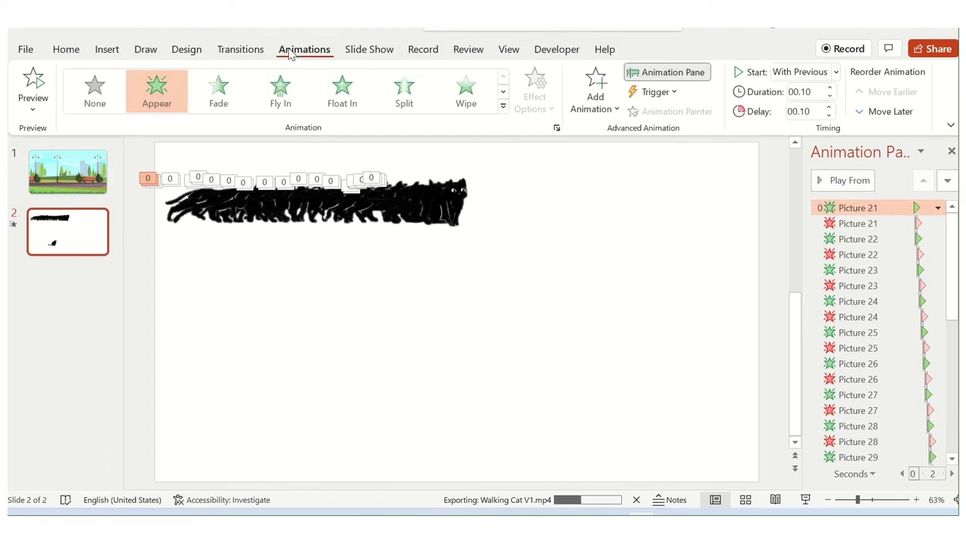
{"action": "left_click", "coordinate": [811, 111]}
{"action": "type", "text": "1"}
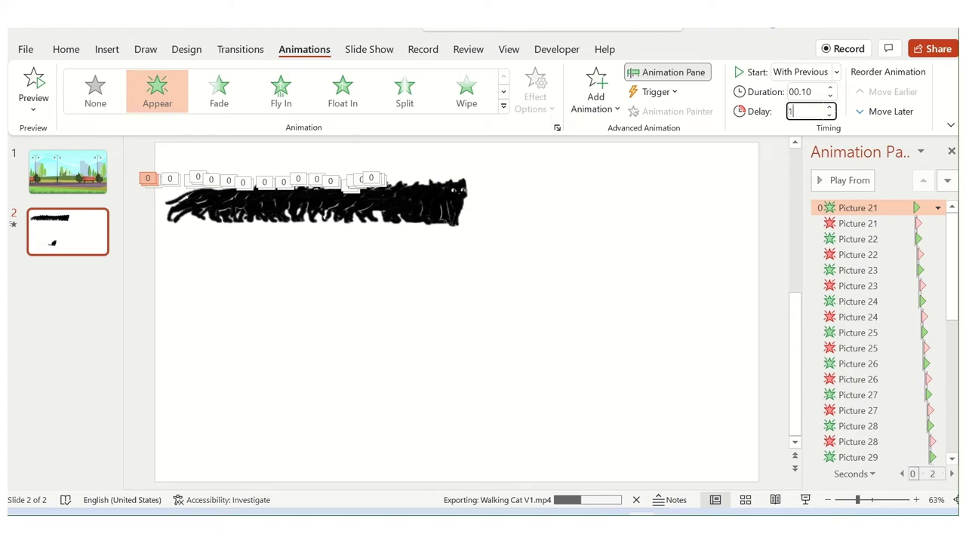
{"action": "key", "text": "Return"}
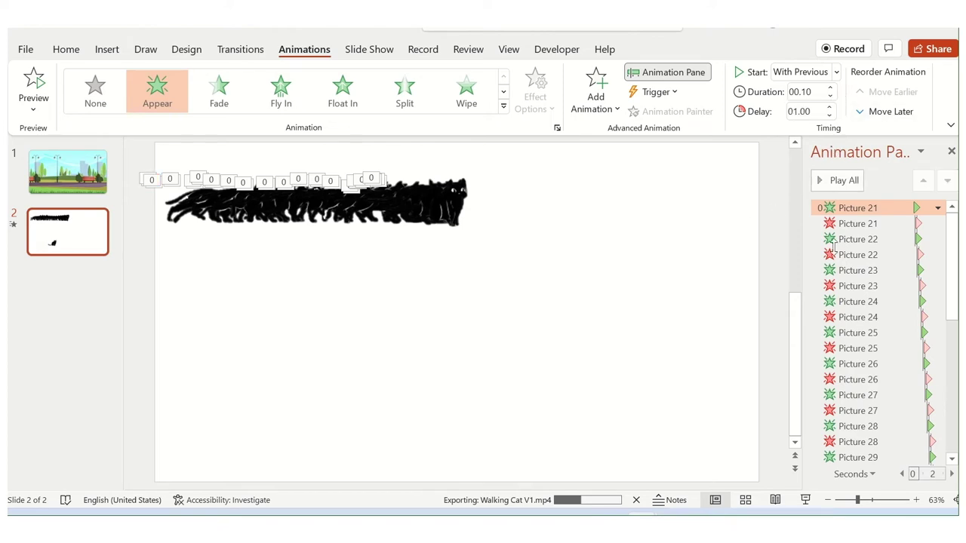
{"action": "scroll", "coordinate": [888, 439], "scroll_direction": "down", "scroll_amount": 5}
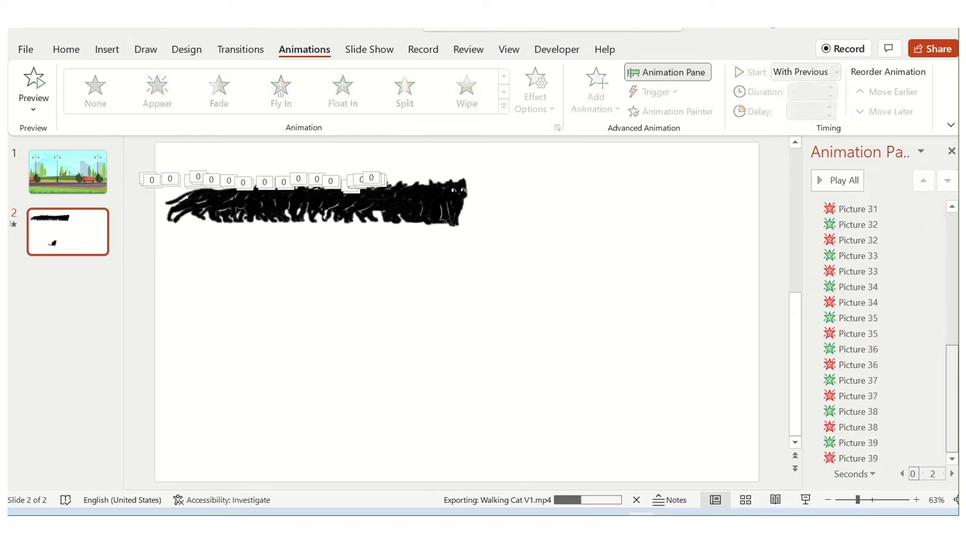
{"action": "left_click", "coordinate": [855, 459]}
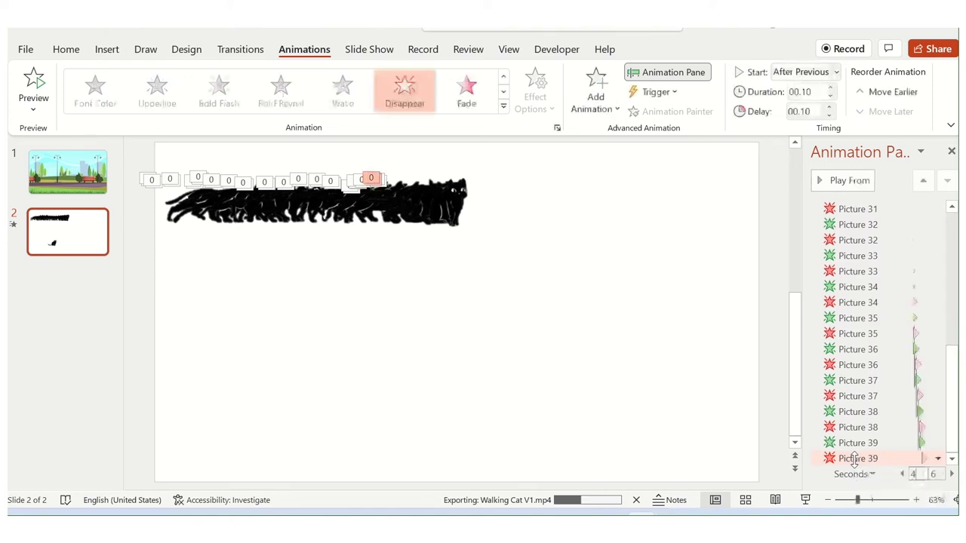
{"action": "left_click", "coordinate": [812, 111]}
{"action": "type", "text": "1"}
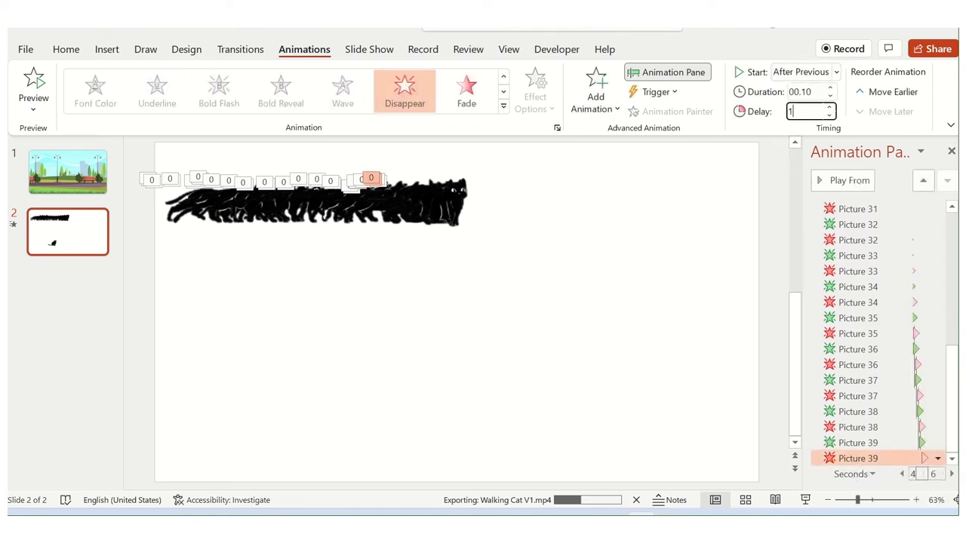
{"action": "left_click", "coordinate": [774, 237]}
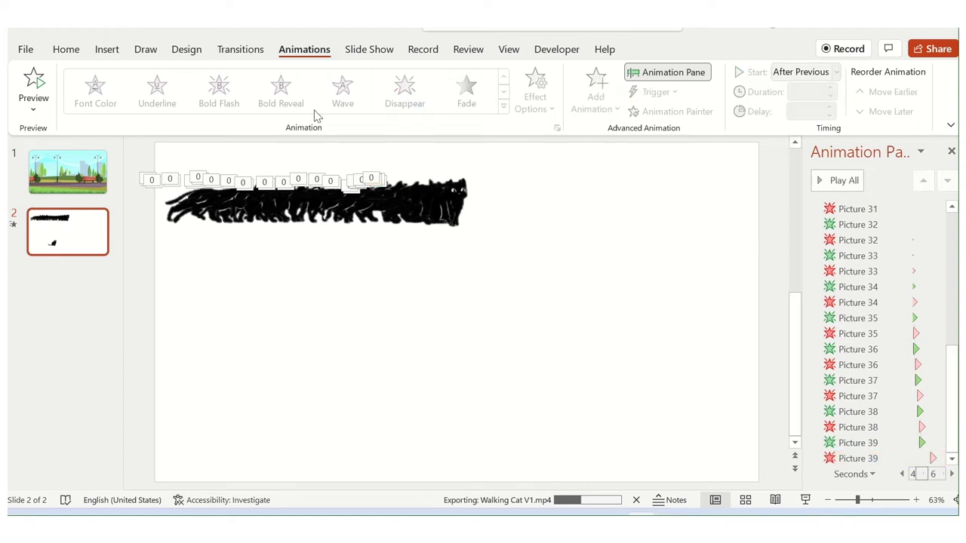
Copy all the cat frames and place a pasted duplicate to the right of the originals
{"action": "left_click_drag", "start_coordinate": [139, 151], "coordinate": [544, 332]}
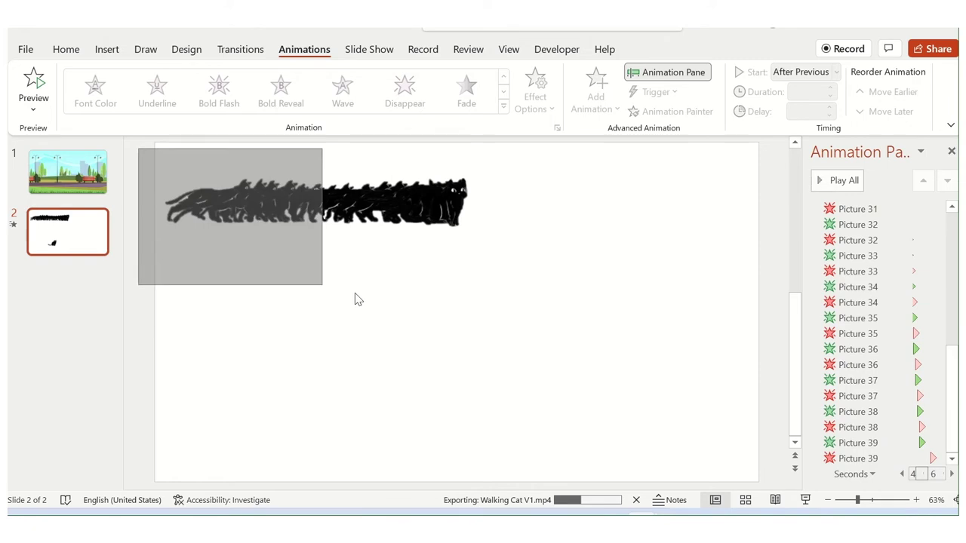
{"action": "left_click_drag", "start_coordinate": [543, 330], "coordinate": [544, 330]}
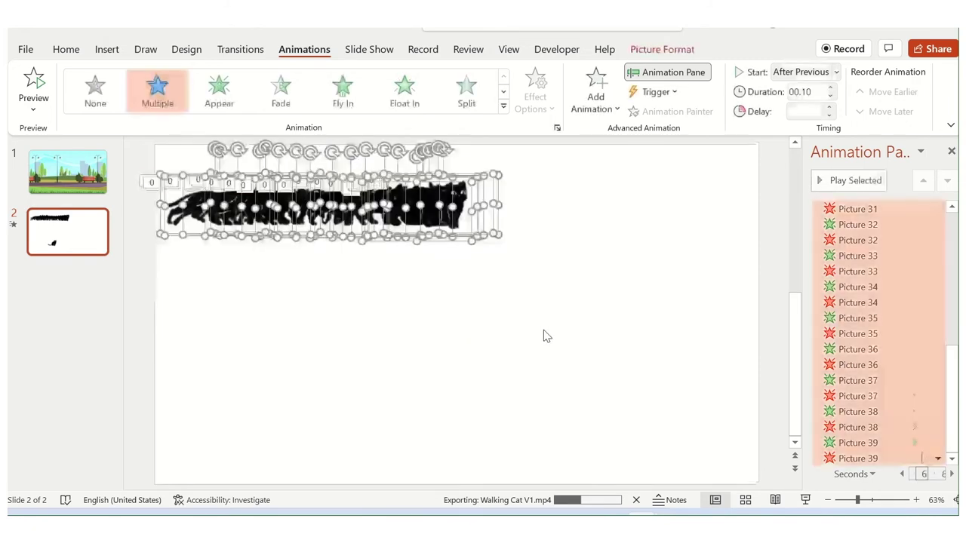
{"action": "left_click", "coordinate": [67, 50]}
{"action": "left_click", "coordinate": [106, 91]}
{"action": "left_click", "coordinate": [82, 89]}
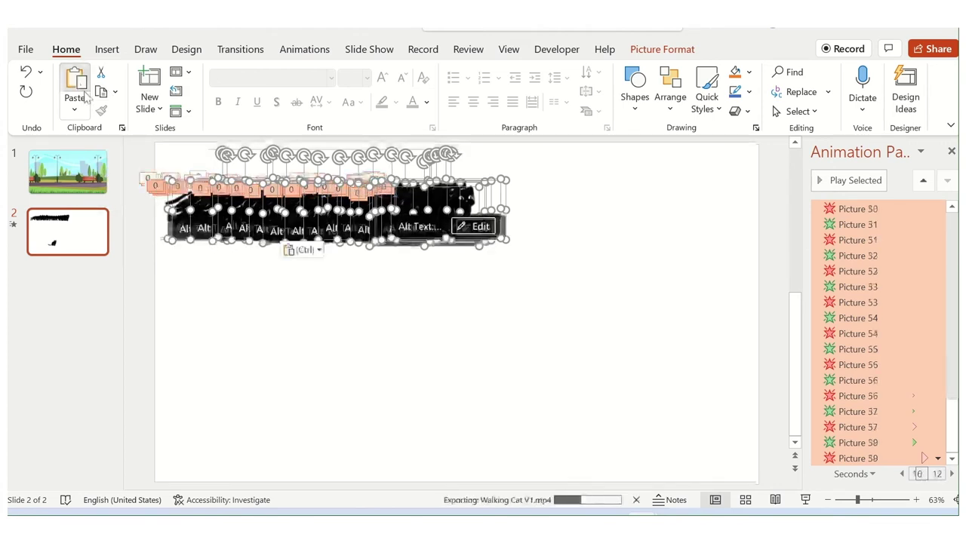
{"action": "mouse_move", "coordinate": [526, 213]}
{"action": "left_mouse_down"}
{"action": "mouse_move", "coordinate": [742, 182]}
{"action": "mouse_move", "coordinate": [727, 182]}
{"action": "left_mouse_up"}
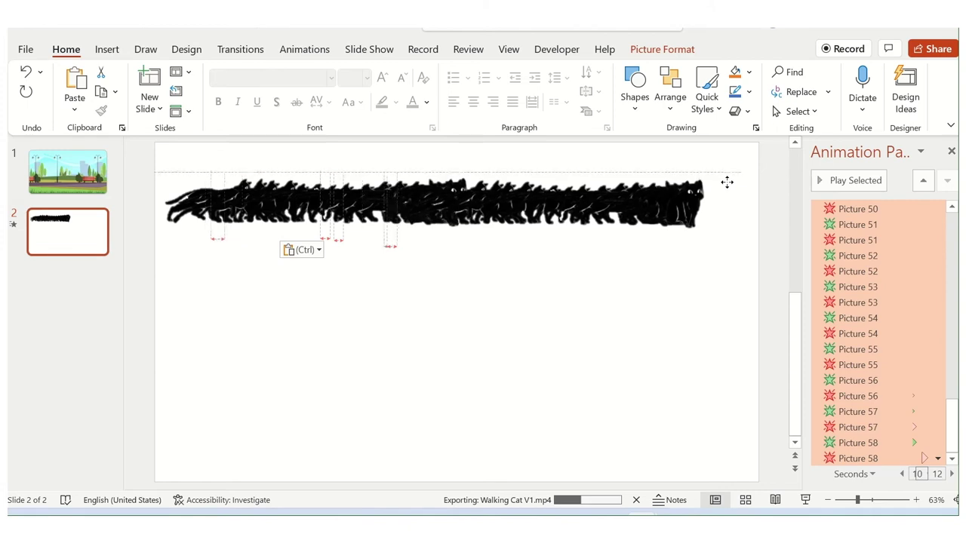
{"action": "left_click_drag", "start_coordinate": [727, 182], "coordinate": [723, 180]}
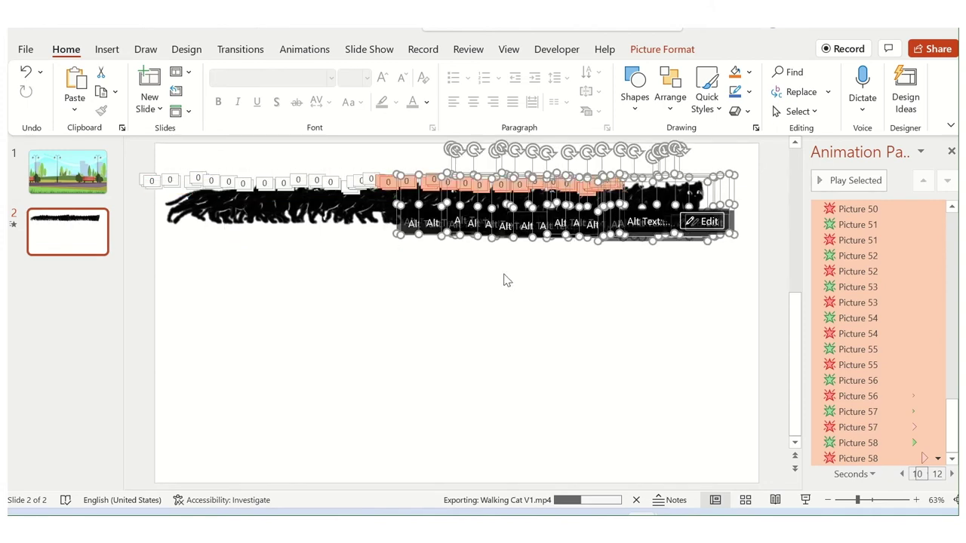
{"action": "left_click", "coordinate": [506, 280]}
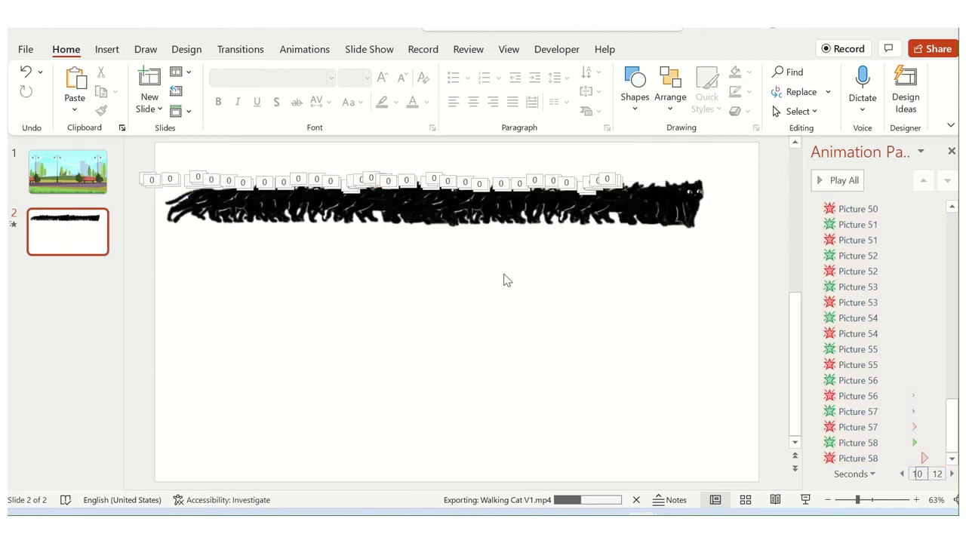
Paste a second copy at the strip's right end and preview the walk
{"action": "left_click", "coordinate": [77, 95]}
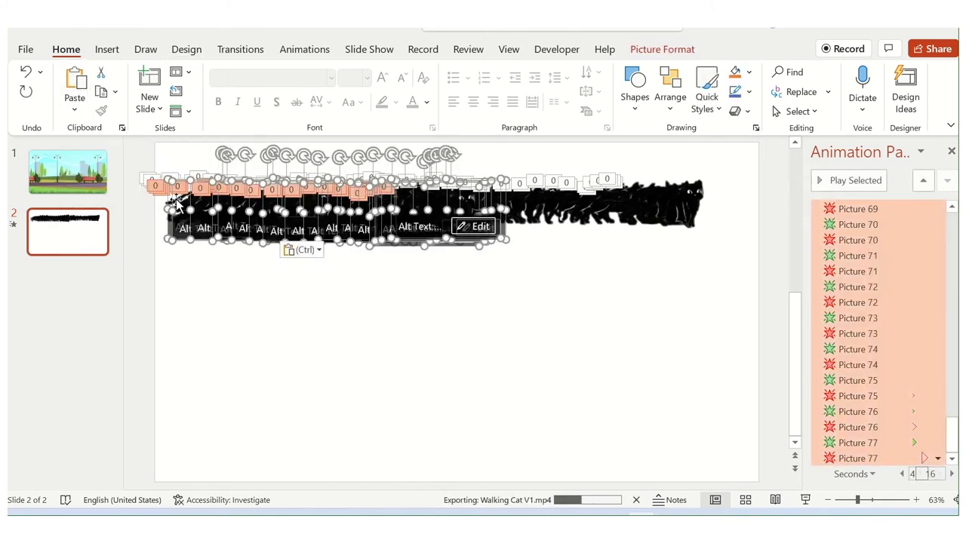
{"action": "mouse_move", "coordinate": [175, 200]}
{"action": "left_mouse_down"}
{"action": "mouse_move", "coordinate": [602, 221]}
{"action": "mouse_move", "coordinate": [638, 189]}
{"action": "mouse_move", "coordinate": [524, 188]}
{"action": "left_mouse_up"}
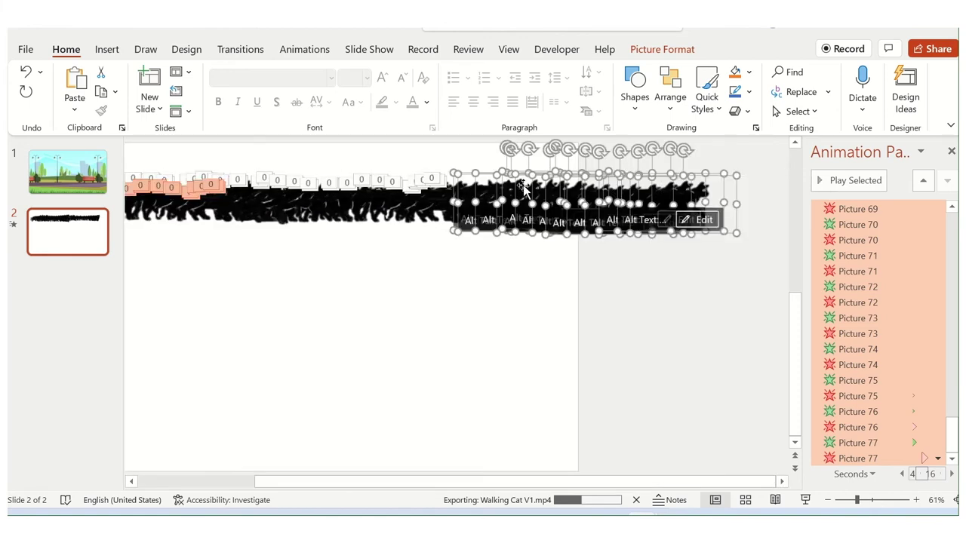
{"action": "left_click", "coordinate": [661, 388]}
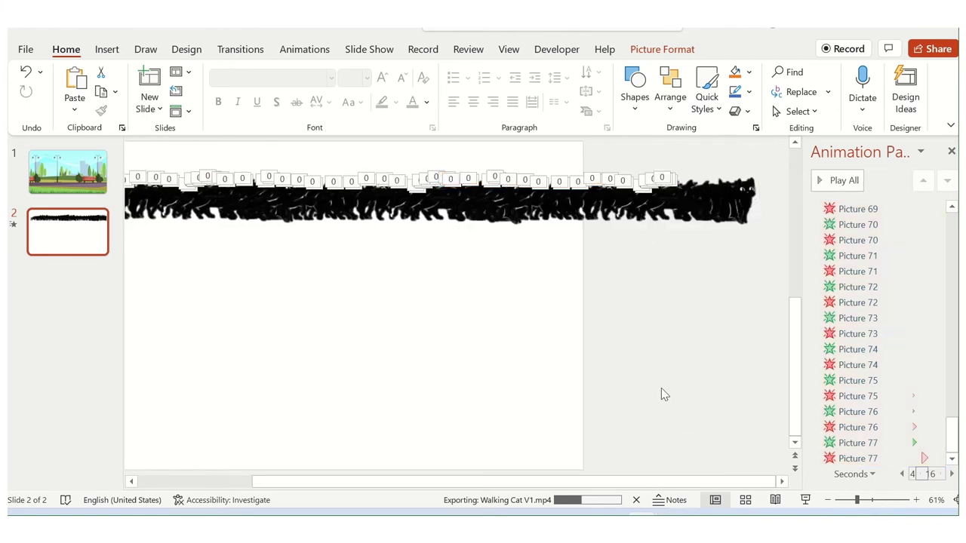
{"action": "left_click", "coordinate": [858, 183]}
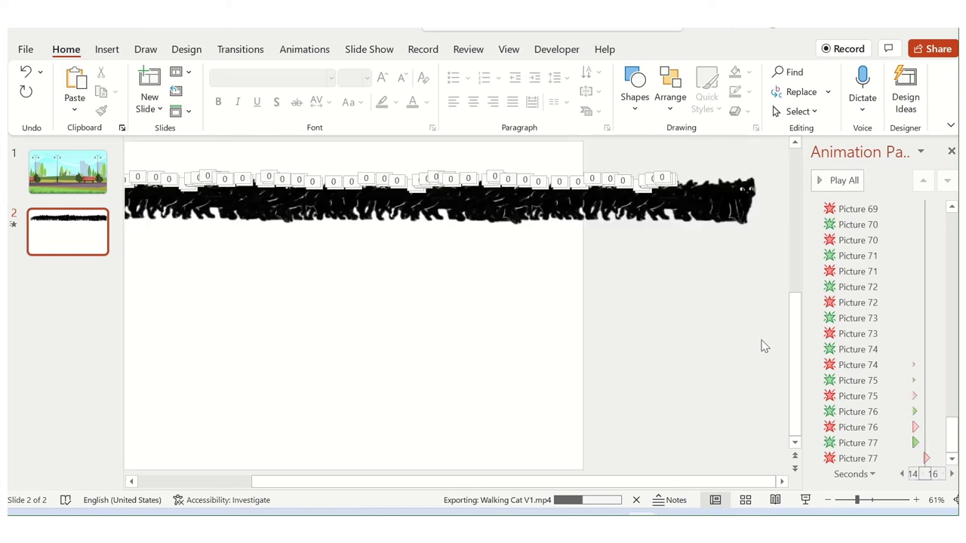
Copy the full cat strip onto slide 1 and drag it down along the park path
{"action": "left_click", "coordinate": [952, 152]}
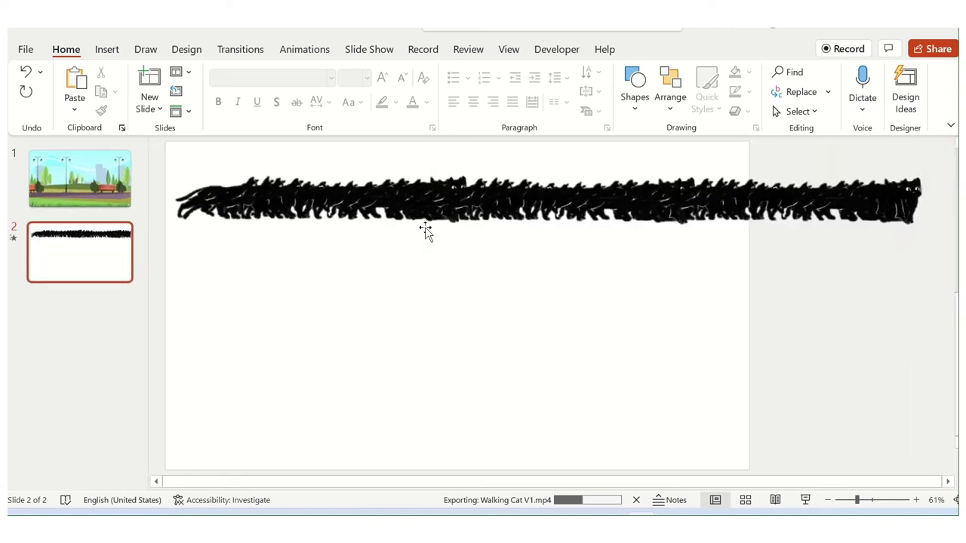
{"action": "mouse_move", "coordinate": [160, 150]}
{"action": "left_mouse_down"}
{"action": "mouse_move", "coordinate": [905, 325]}
{"action": "mouse_move", "coordinate": [955, 315]}
{"action": "left_mouse_up"}
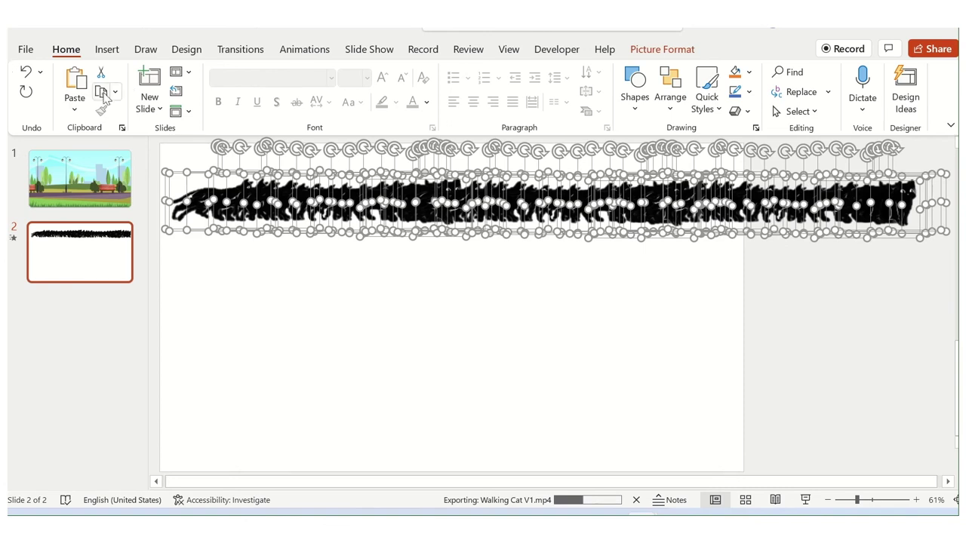
{"action": "left_click", "coordinate": [106, 188]}
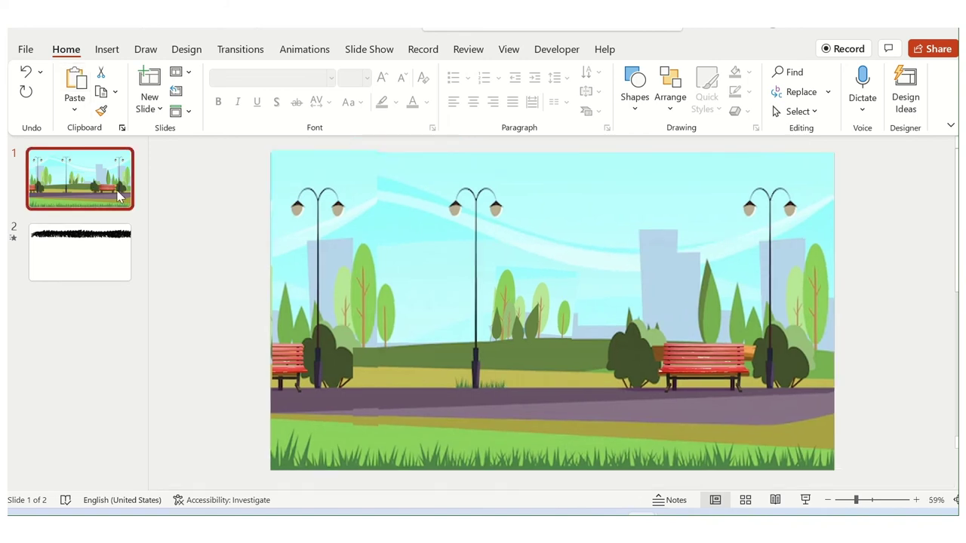
{"action": "left_click", "coordinate": [77, 85]}
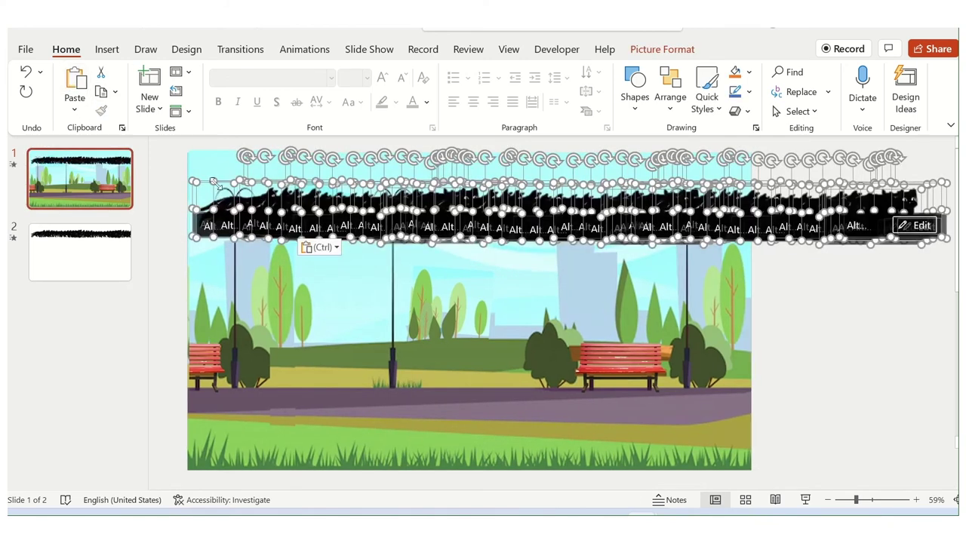
{"action": "left_click_drag", "start_coordinate": [856, 500], "coordinate": [848, 500]}
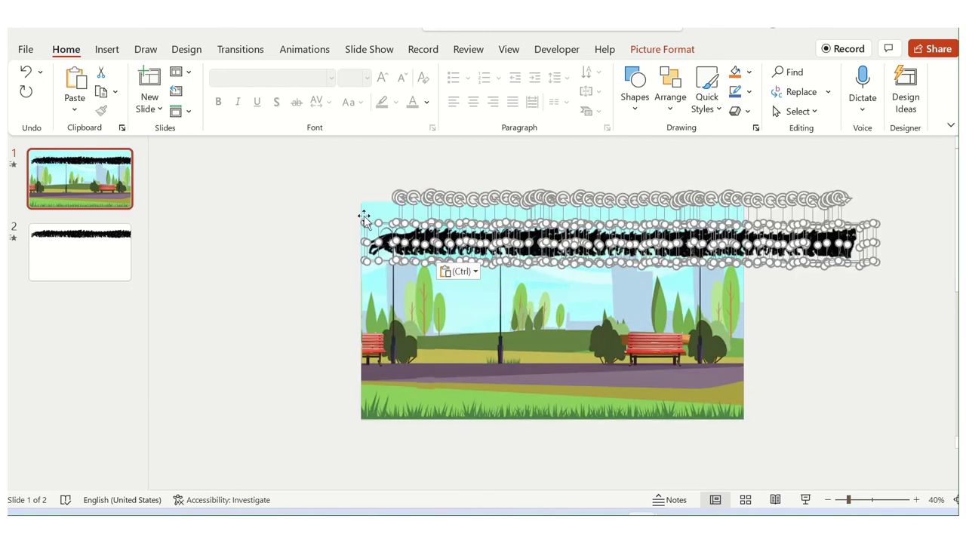
{"action": "mouse_move", "coordinate": [370, 227]}
{"action": "left_mouse_down"}
{"action": "mouse_move", "coordinate": [258, 379]}
{"action": "mouse_move", "coordinate": [255, 366]}
{"action": "left_mouse_up"}
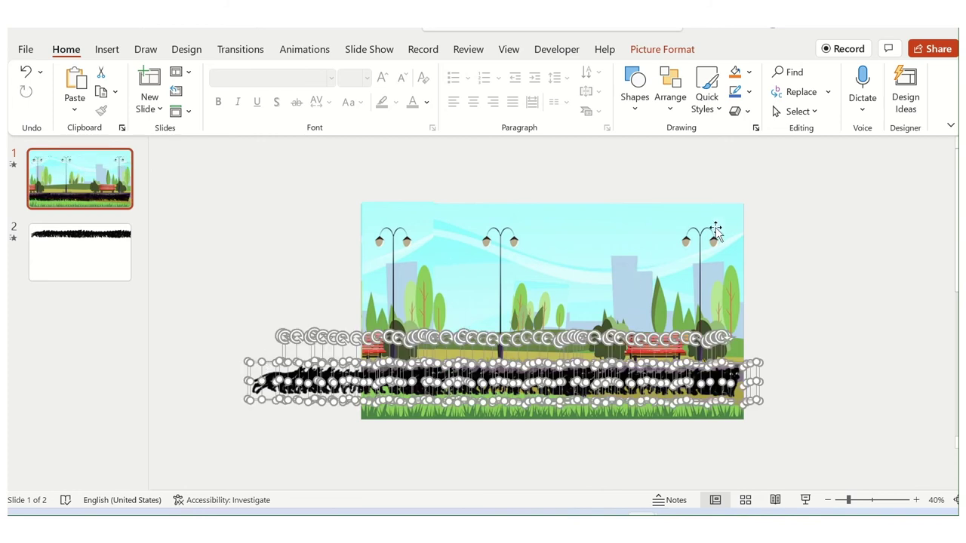
{"action": "left_click", "coordinate": [872, 191]}
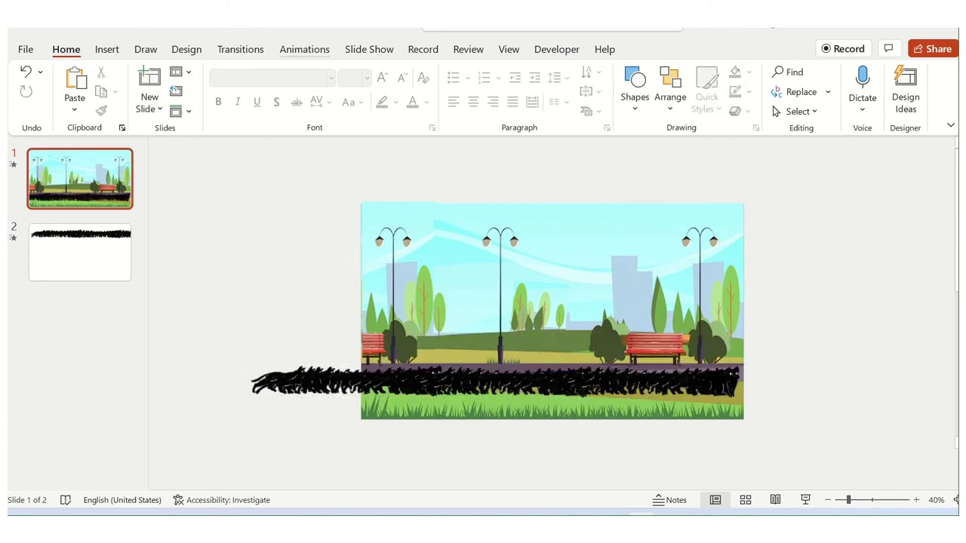
{"action": "left_click", "coordinate": [367, 49]}
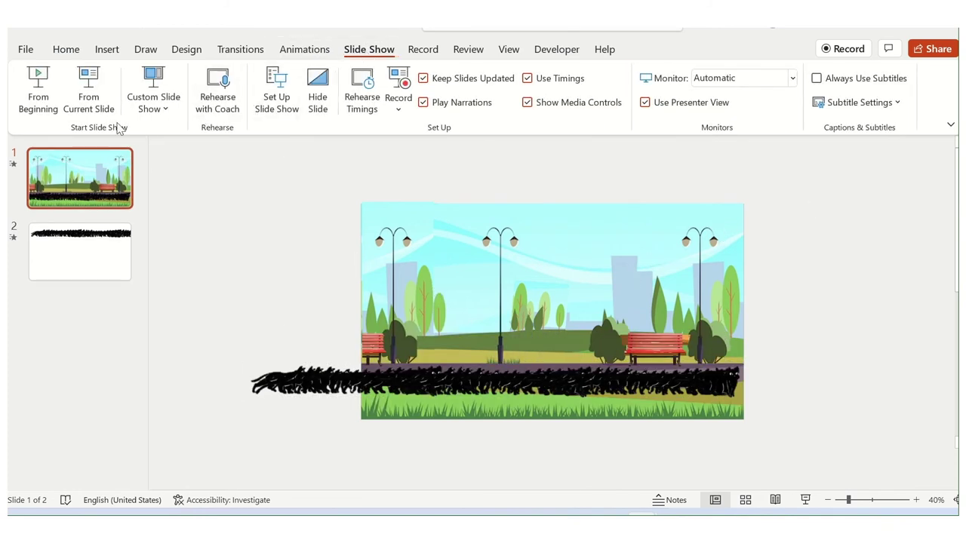
{"action": "left_click", "coordinate": [89, 94]}
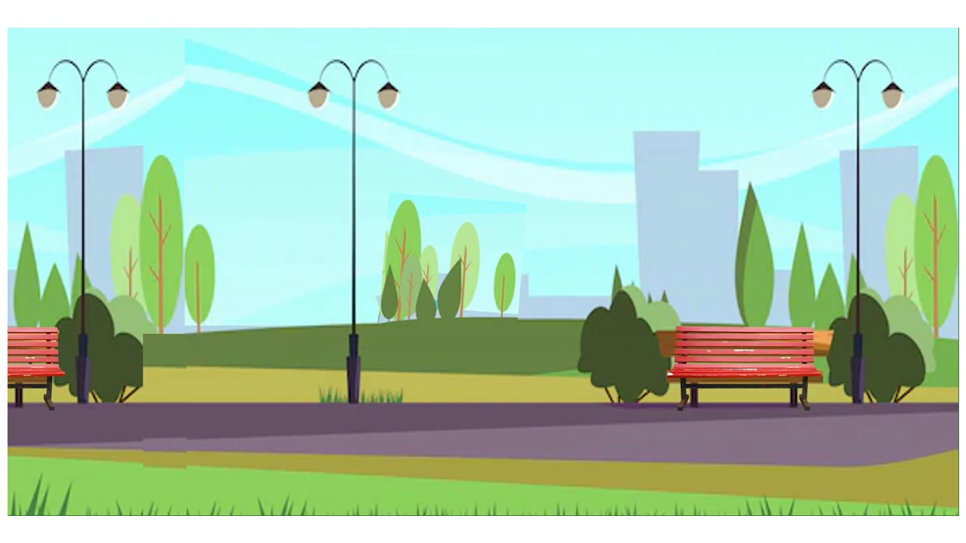
{"action": "key", "text": "Escape"}
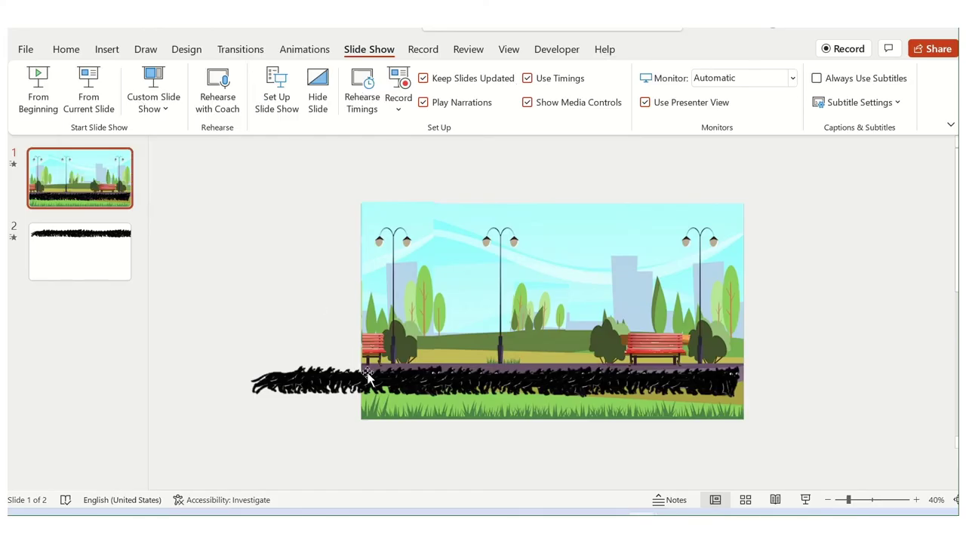
Delete Picture 233's Disappear entry from the Animation Pane
{"action": "left_click", "coordinate": [294, 49]}
{"action": "left_click", "coordinate": [673, 74]}
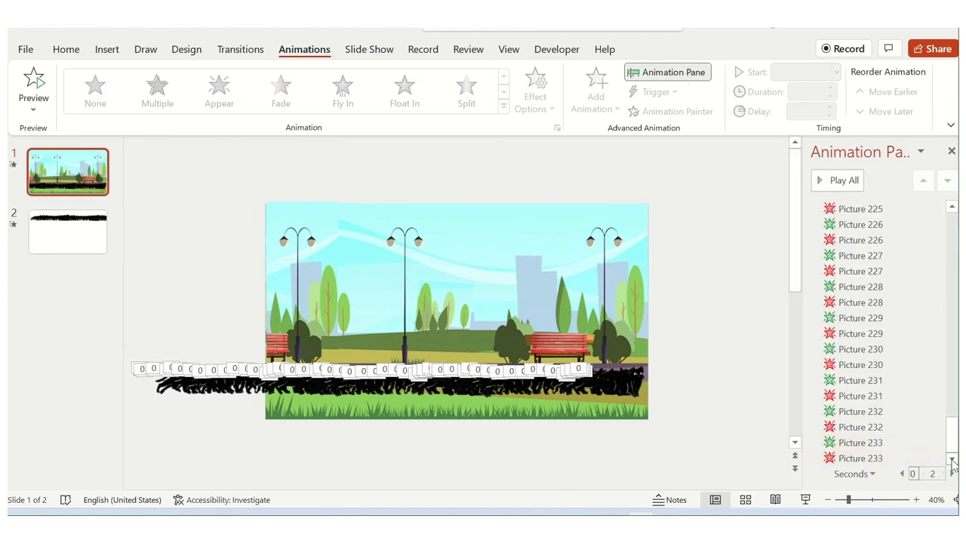
{"action": "left_click", "coordinate": [888, 458]}
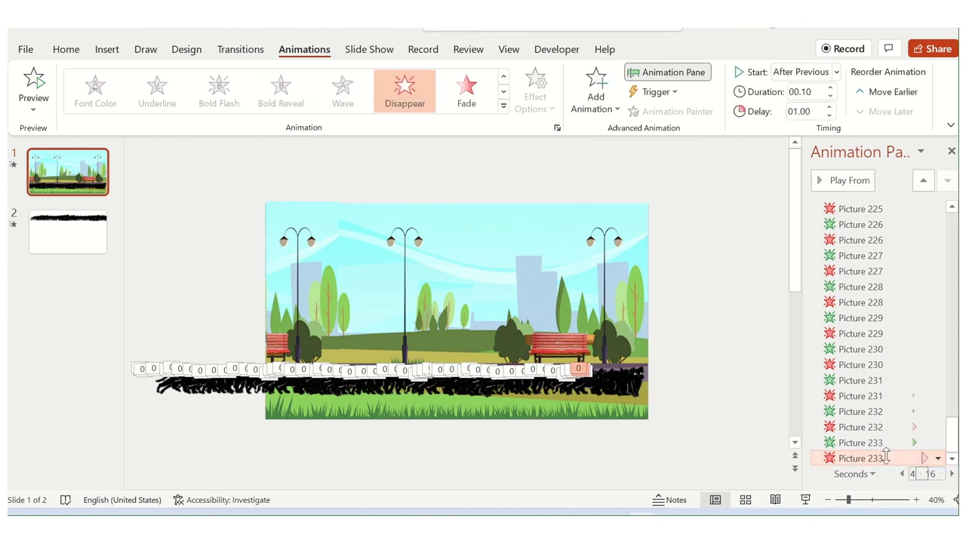
{"action": "right_click", "coordinate": [887, 456]}
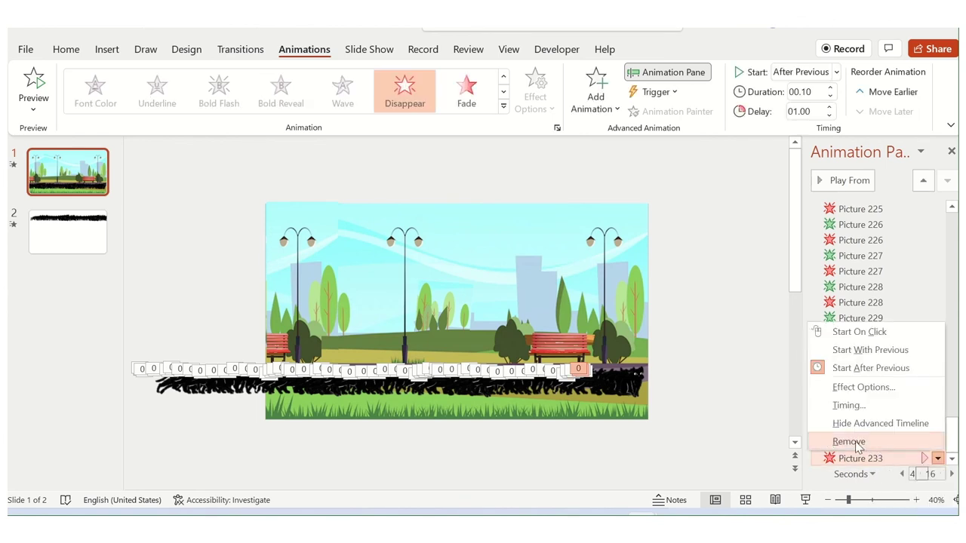
{"action": "left_click", "coordinate": [851, 442]}
{"action": "left_click", "coordinate": [711, 317]}
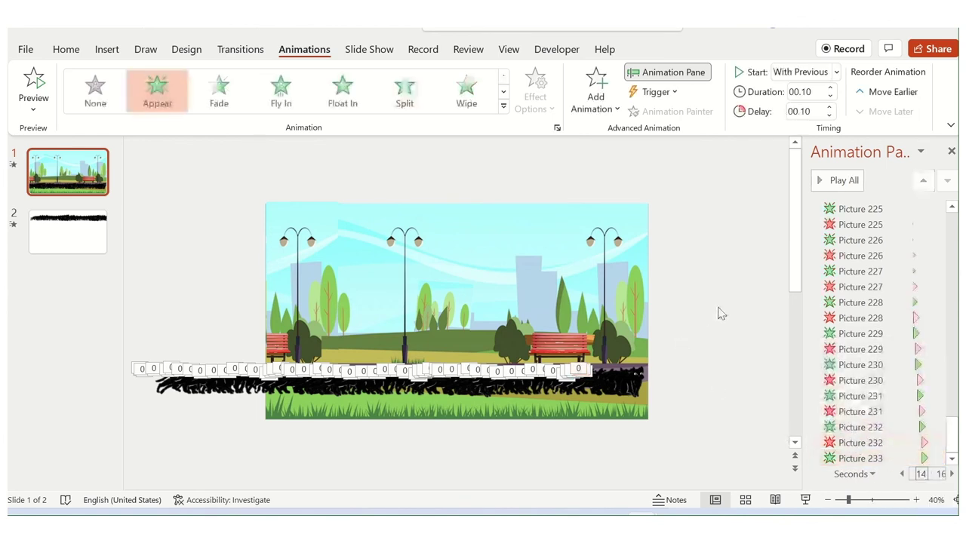
{"action": "left_click", "coordinate": [382, 50]}
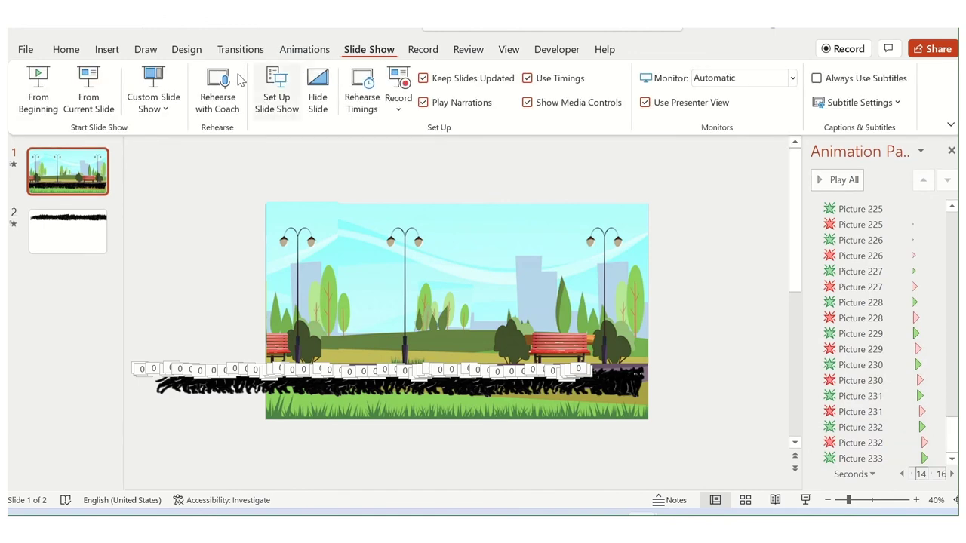
Start the slideshow from the current park slide
{"action": "left_click", "coordinate": [88, 94]}
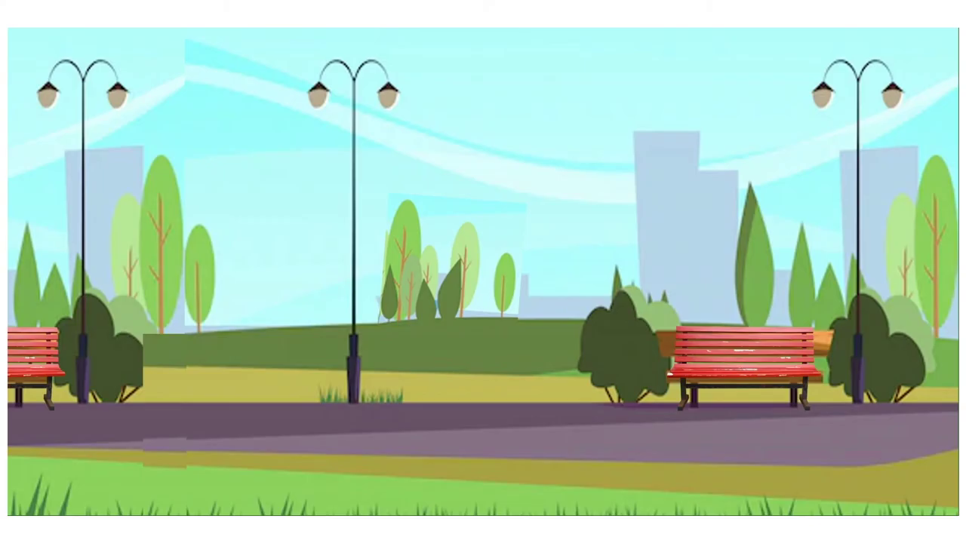